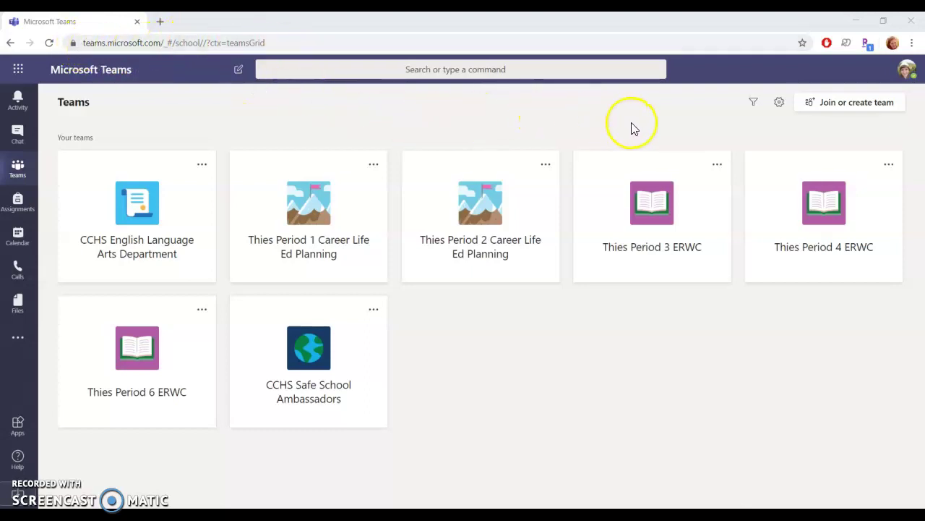
- Open the Period 3 ERWC team, expand the latest weekly post in General, and view the Weekly Check In channel
click(657, 181)
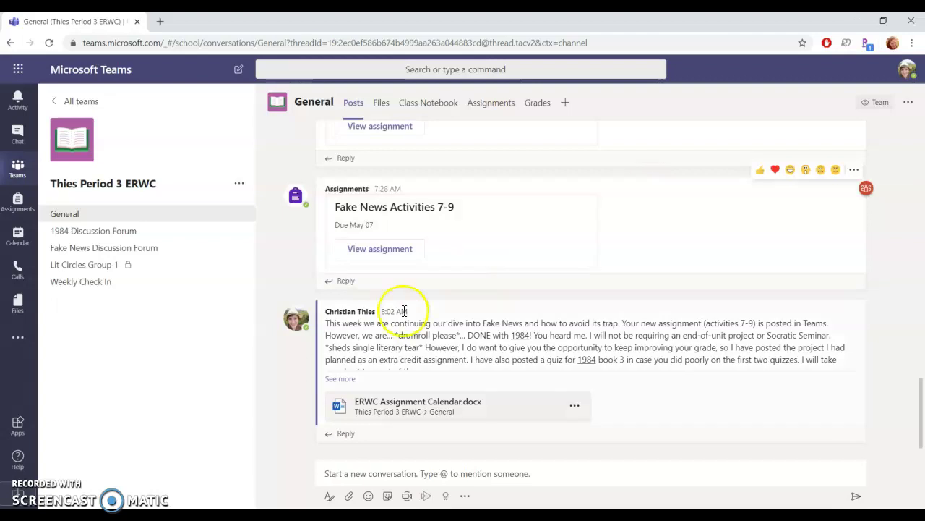
click(336, 380)
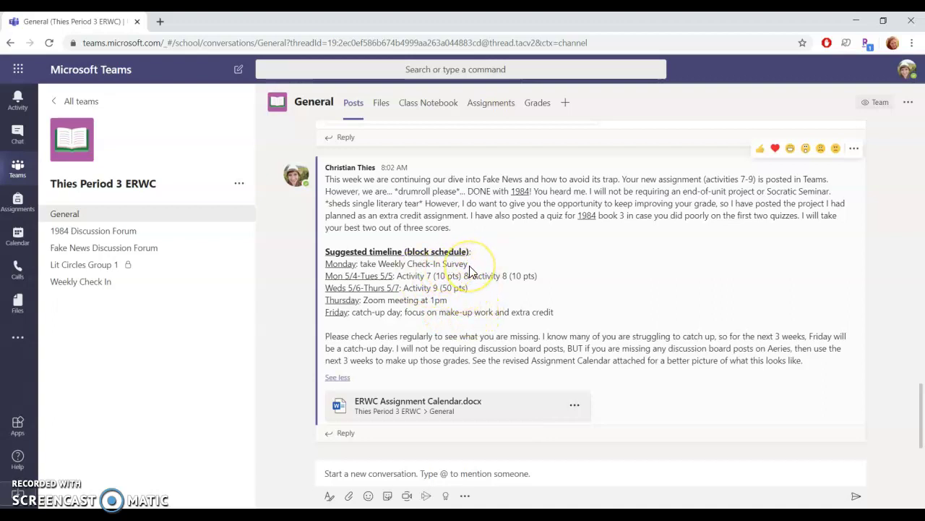
click(158, 284)
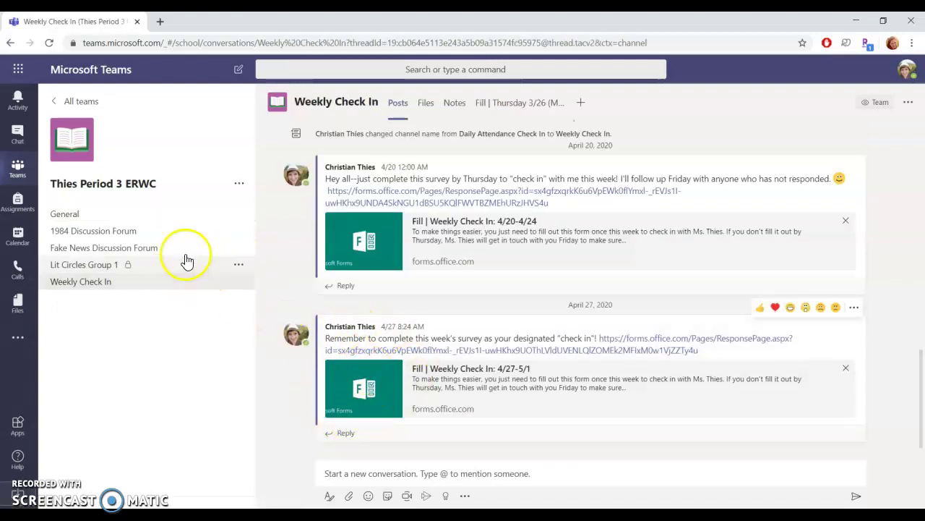
- From the General channel, open the Fake News Activities 7-9 assignment in student view and read its instructions and attachments
click(140, 221)
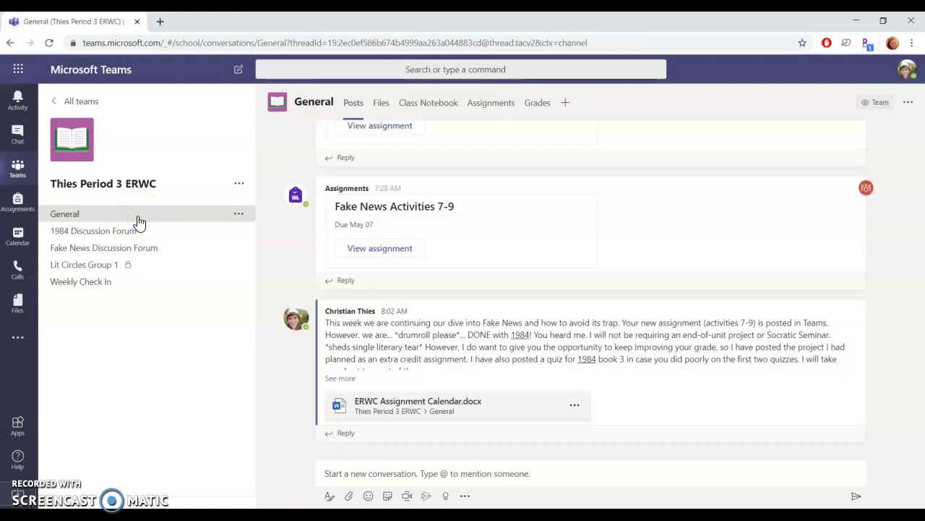
click(423, 257)
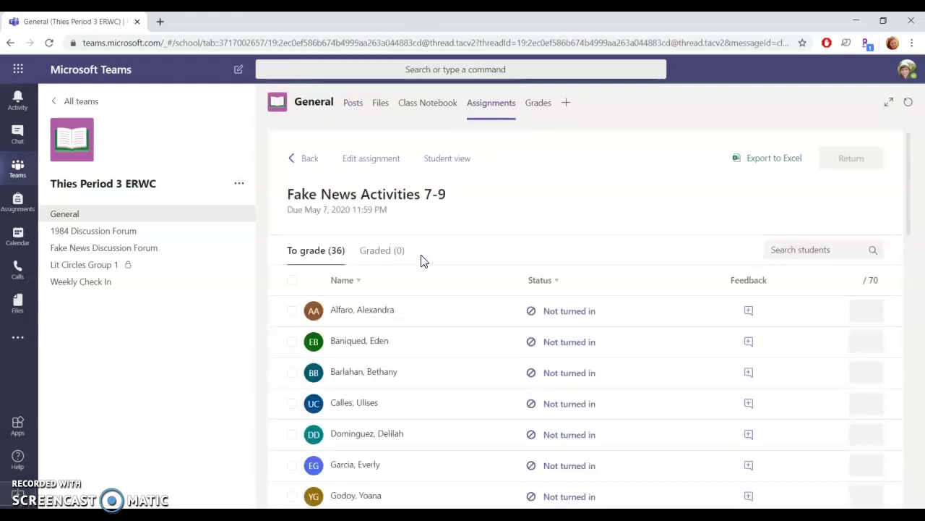
click(467, 158)
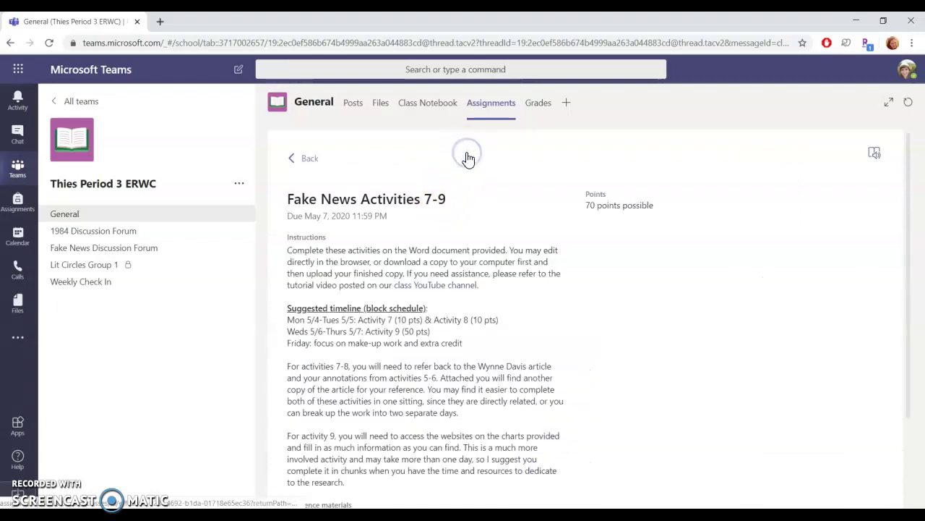
scroll(618, 387, down, 1)
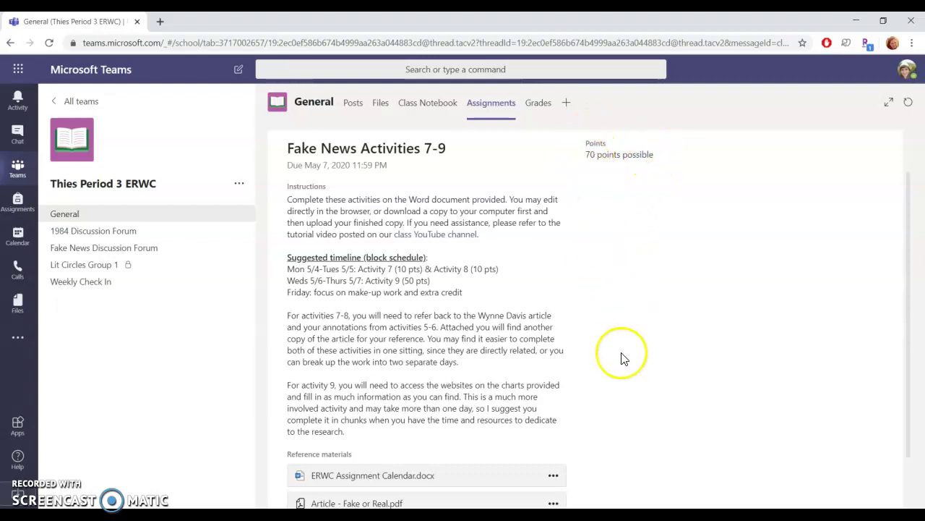
scroll(625, 363, down, 1)
scroll(626, 362, up, 1)
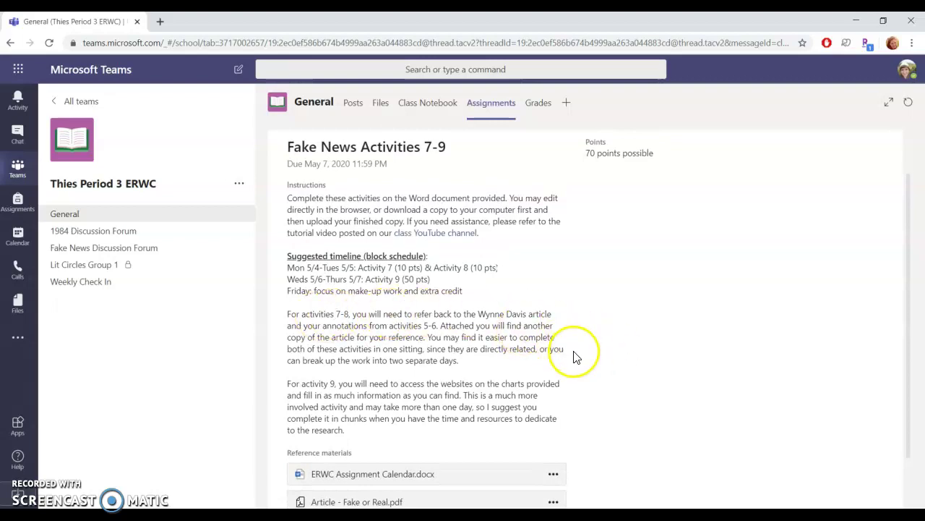
scroll(576, 356, down, 2)
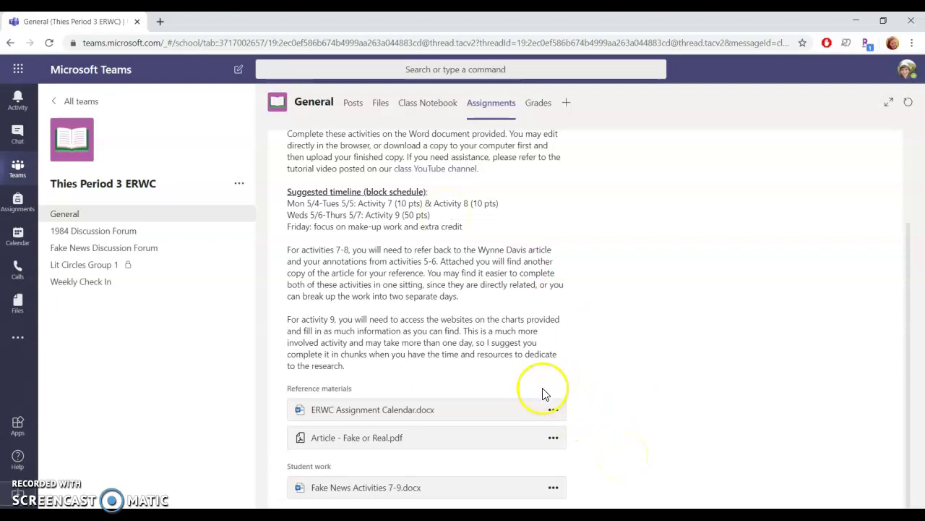
- Open the reference file ERWC Assignment Calendar.docx, review the April and May weekly schedule, and close it
click(448, 410)
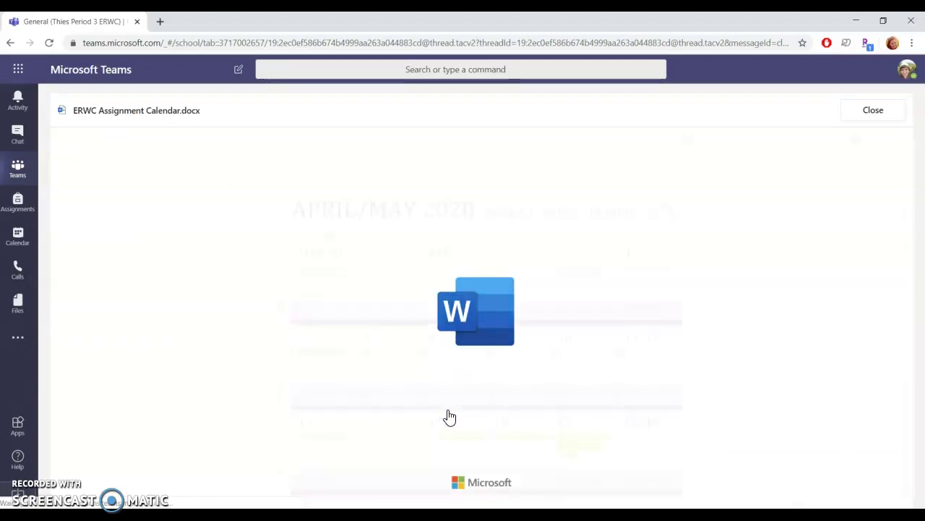
scroll(448, 416, down, 2)
scroll(448, 415, down, 5)
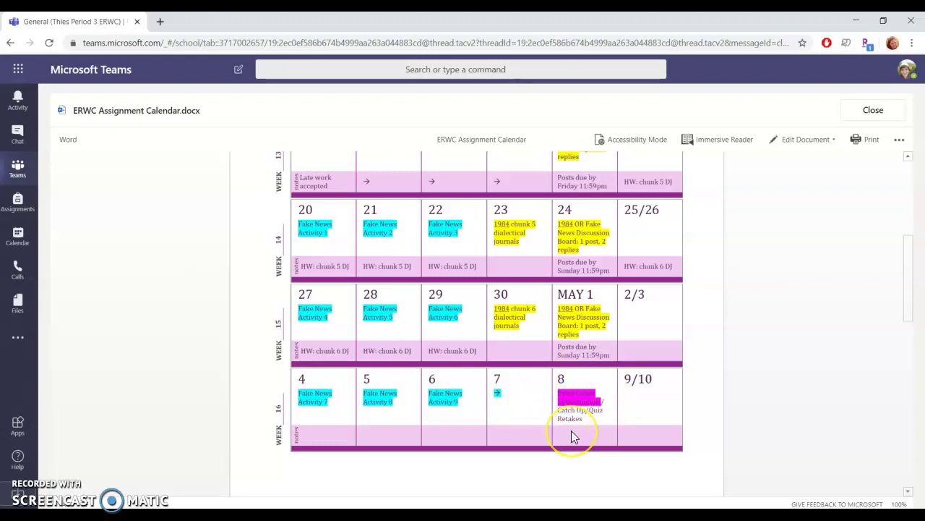
scroll(571, 431, down, 1)
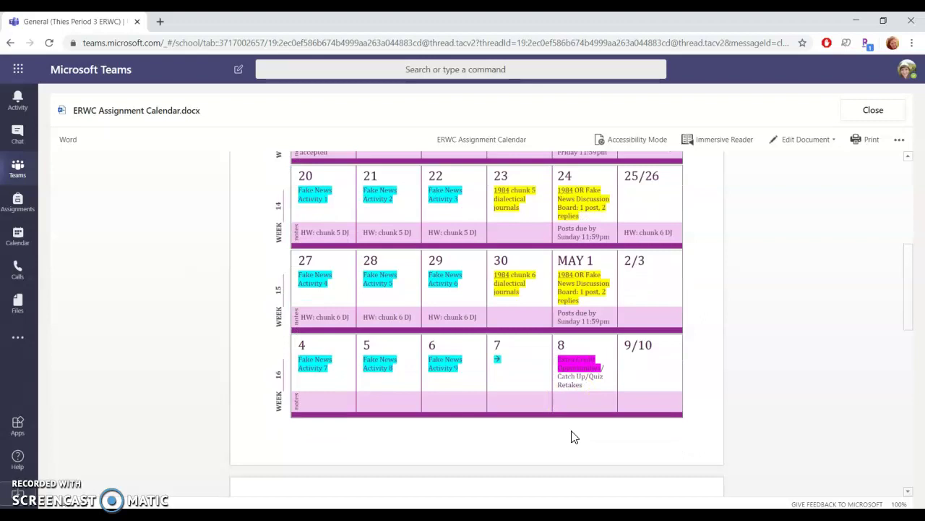
scroll(573, 436, down, 5)
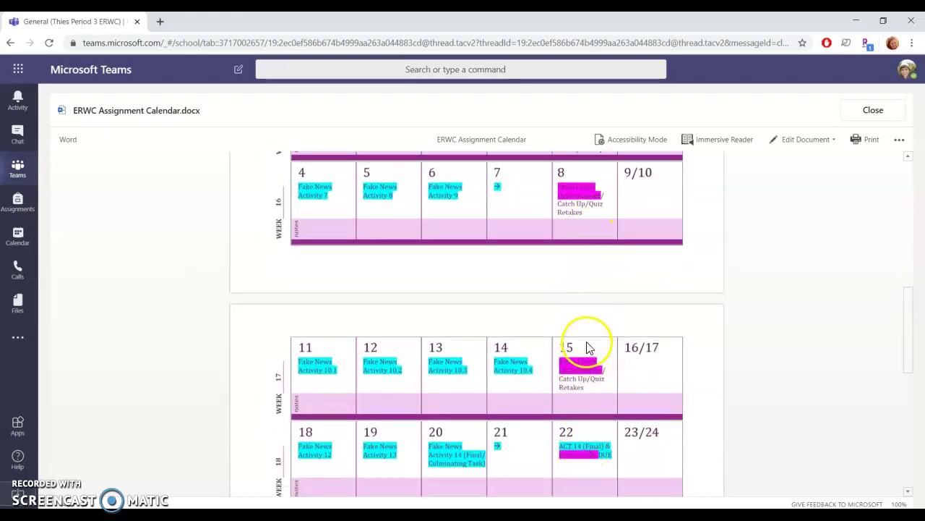
scroll(585, 427, down, 2)
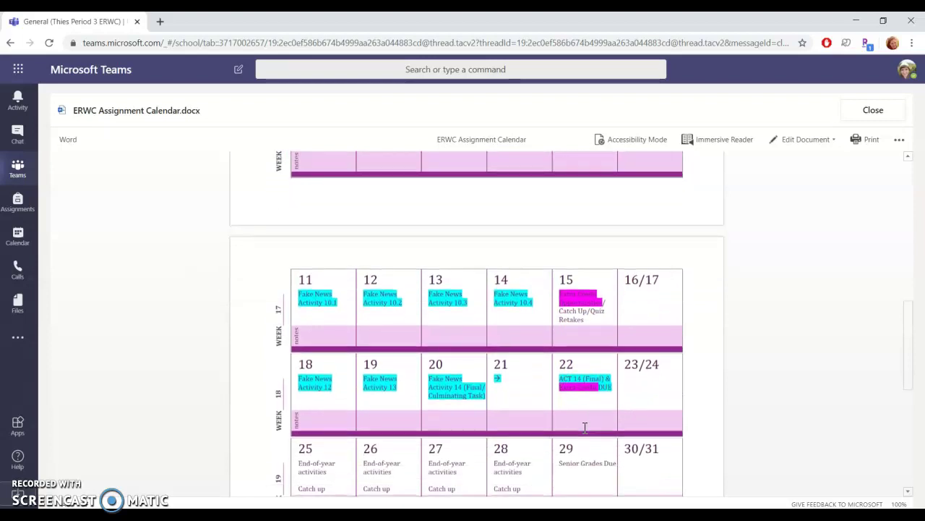
scroll(597, 336, up, 2)
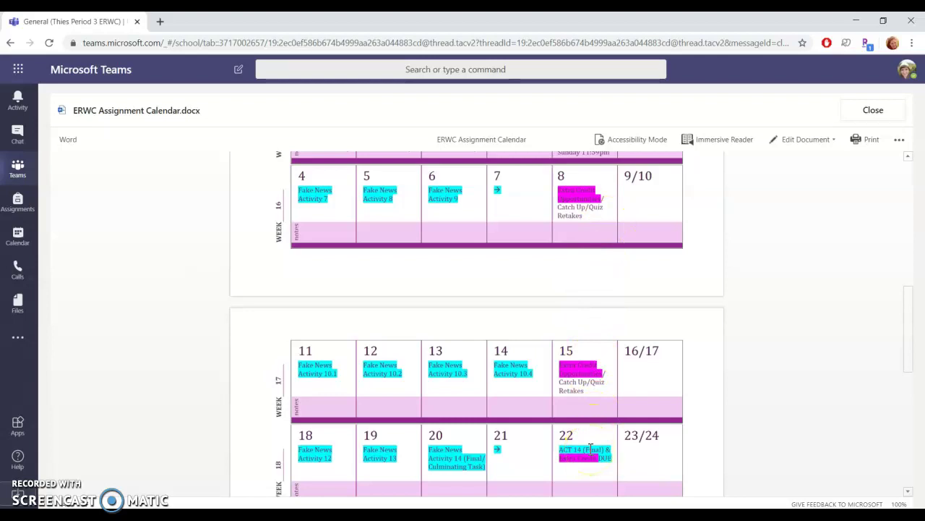
click(873, 109)
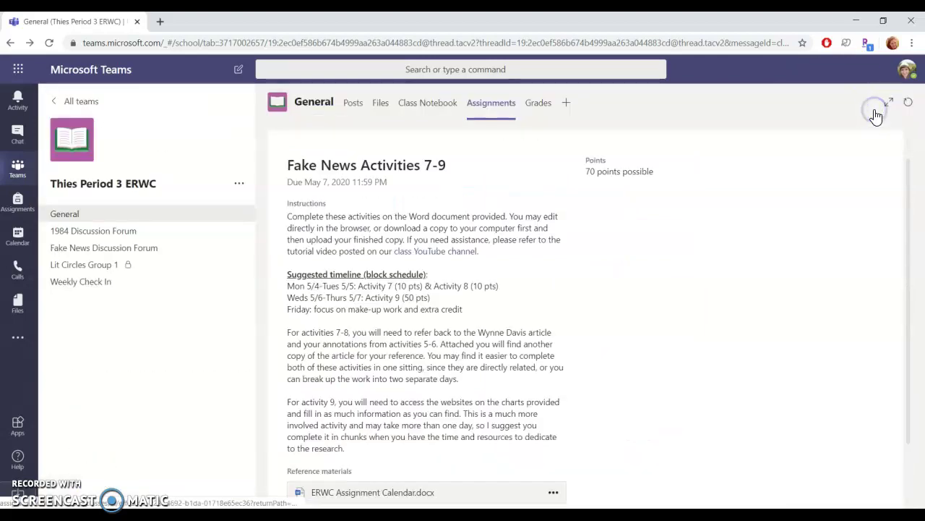
- Open the reference file Article - Fake or Real.pdf, skim through its pages, and close it
scroll(581, 434, down, 2)
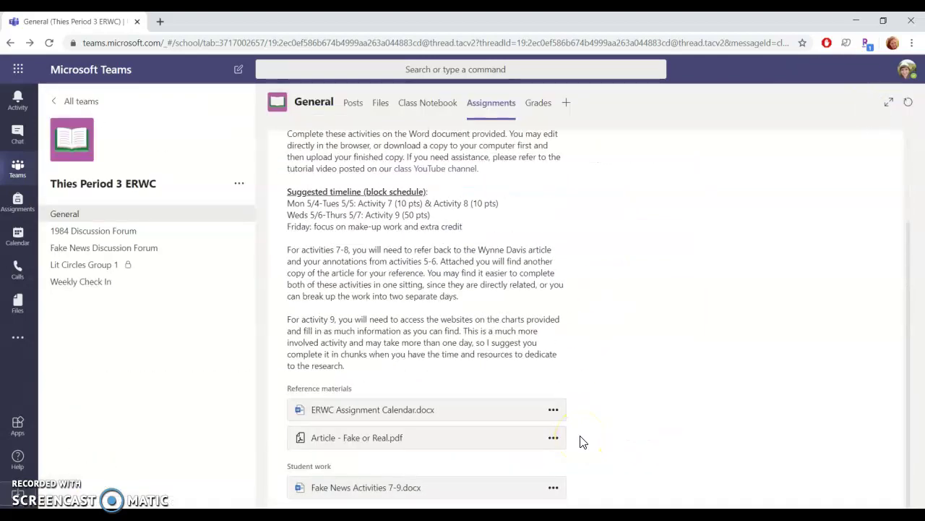
click(387, 447)
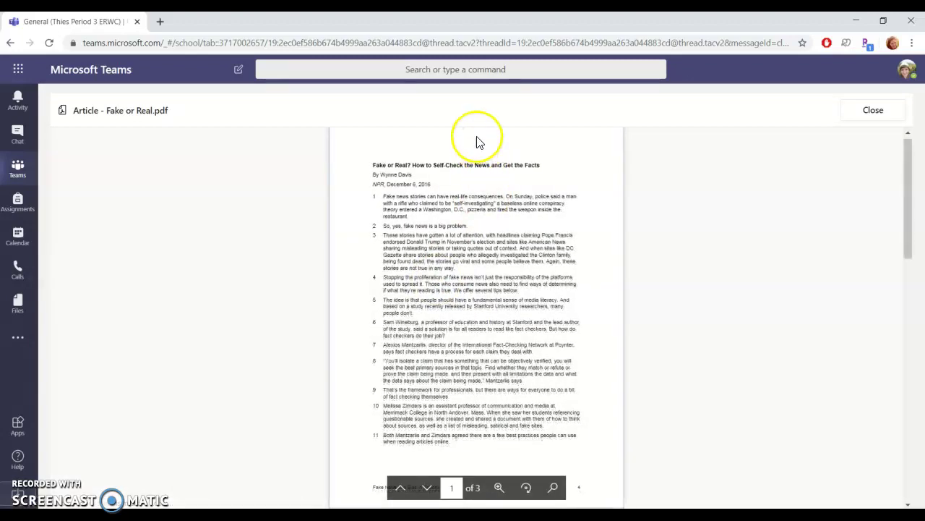
scroll(492, 248, up, 5)
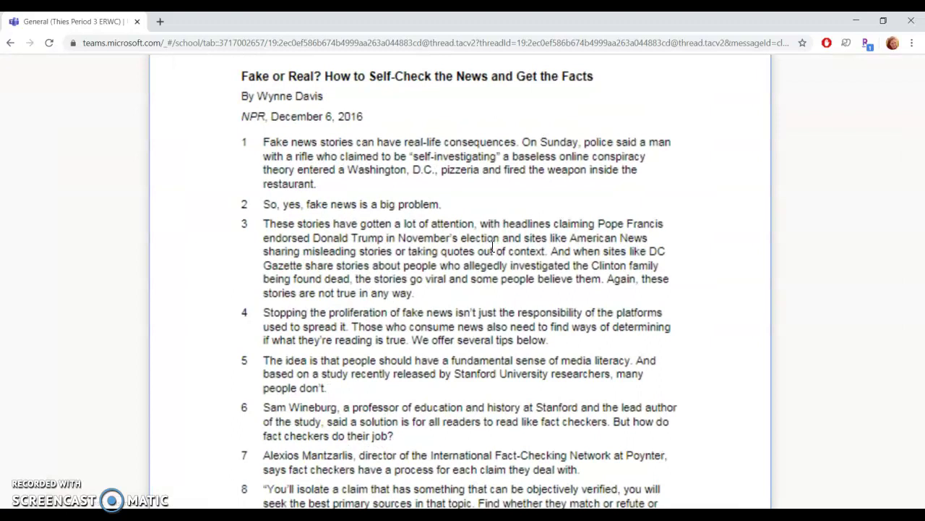
scroll(492, 248, down, 5)
scroll(493, 248, down, 6)
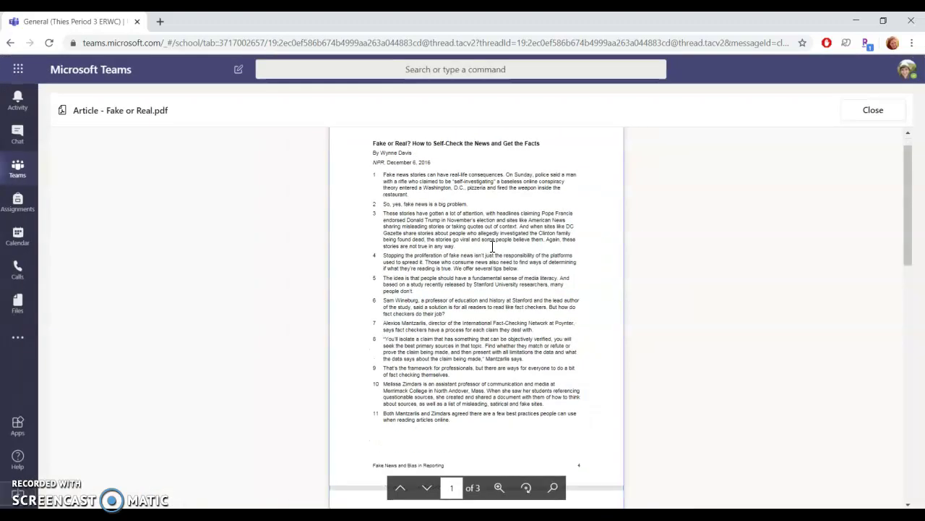
scroll(492, 248, down, 5)
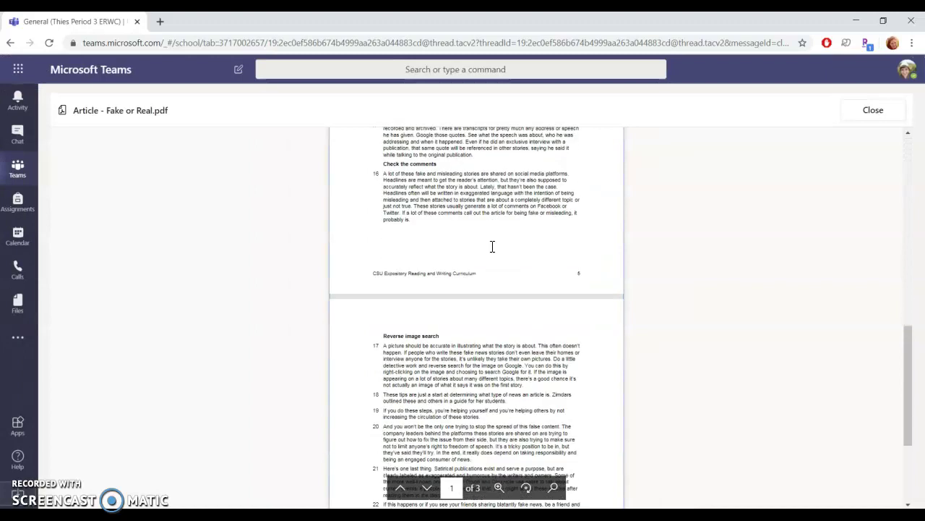
click(881, 109)
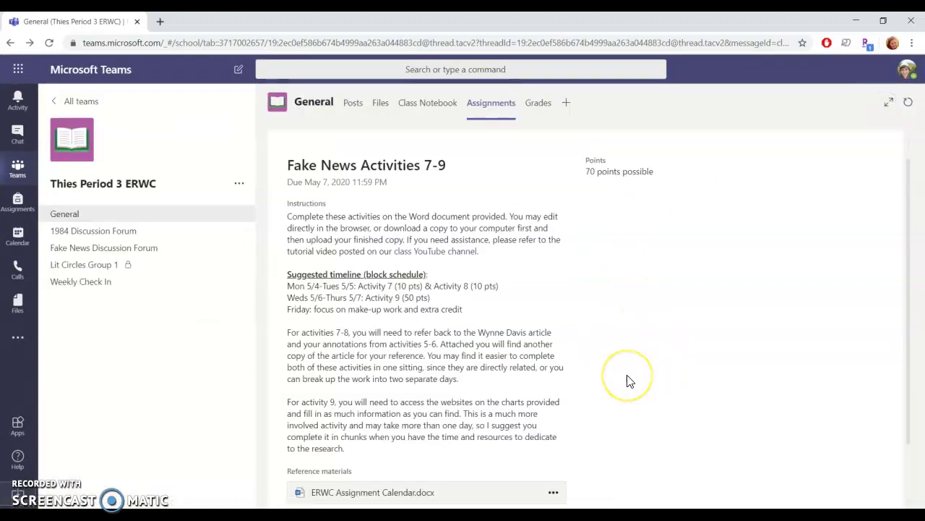
- Look over the Fake News Activities 7-9 instructions and attached files again, and return to the assignments list
scroll(629, 381, down, 1)
scroll(629, 381, up, 2)
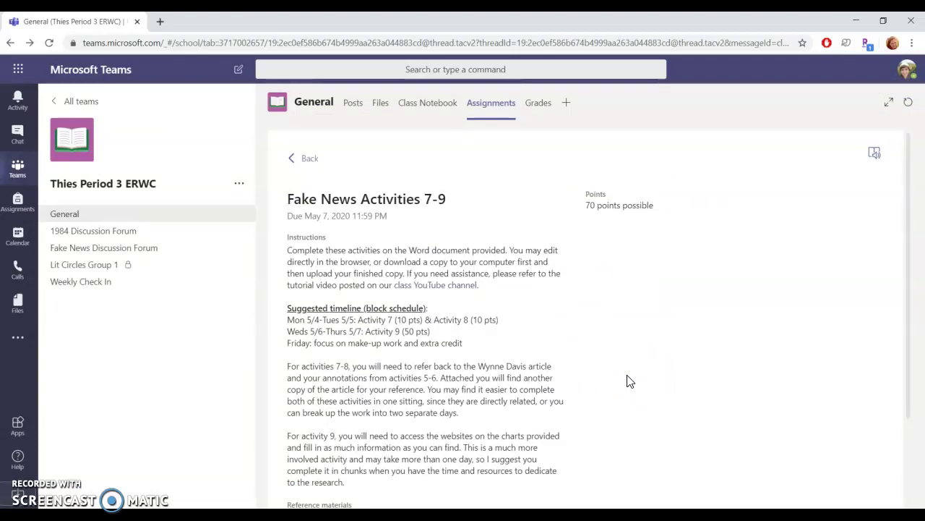
scroll(629, 381, down, 2)
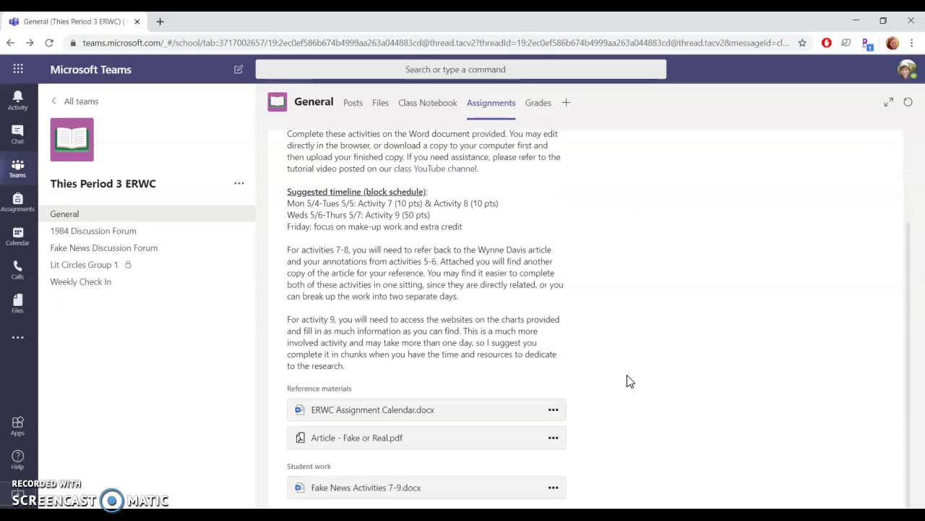
scroll(381, 243, up, 2)
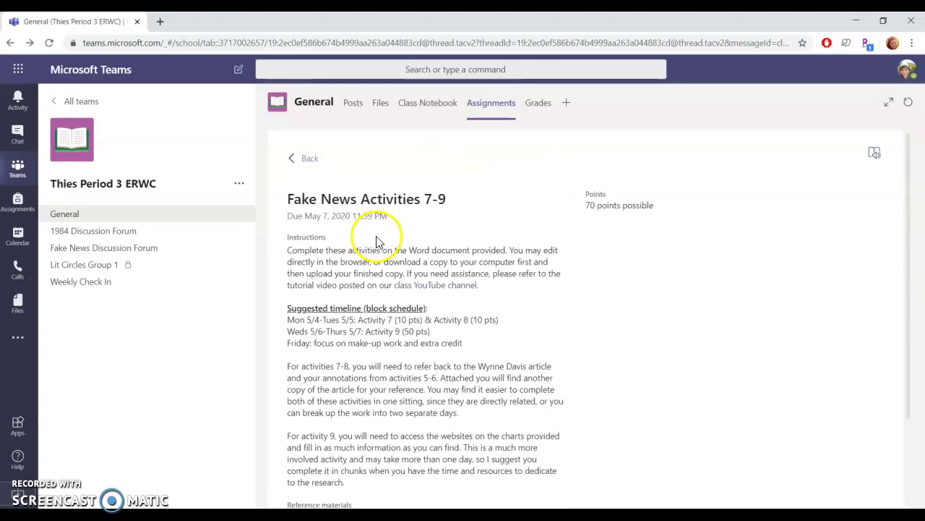
click(312, 166)
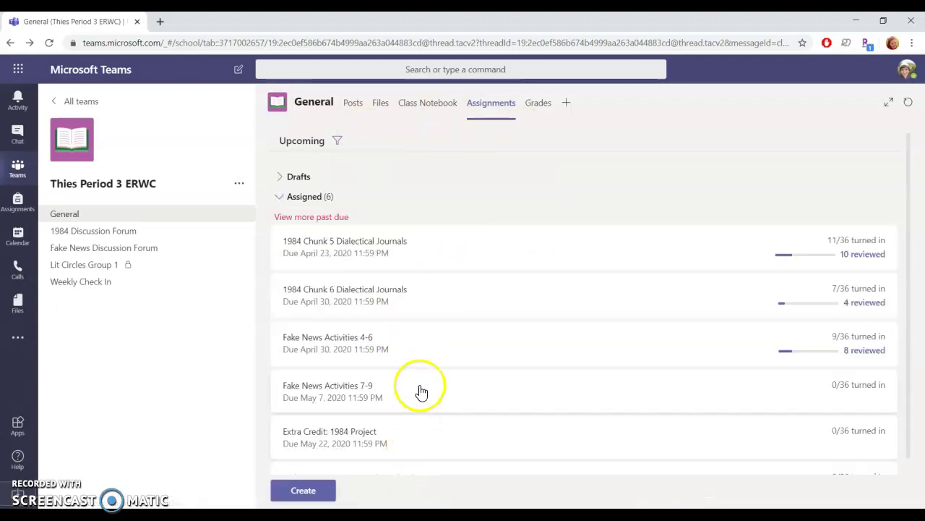
- Reopen the Fake News Activities 7-9 assignment in student view and open the student work file Fake News Activities 7-9.docx
click(383, 344)
click(391, 389)
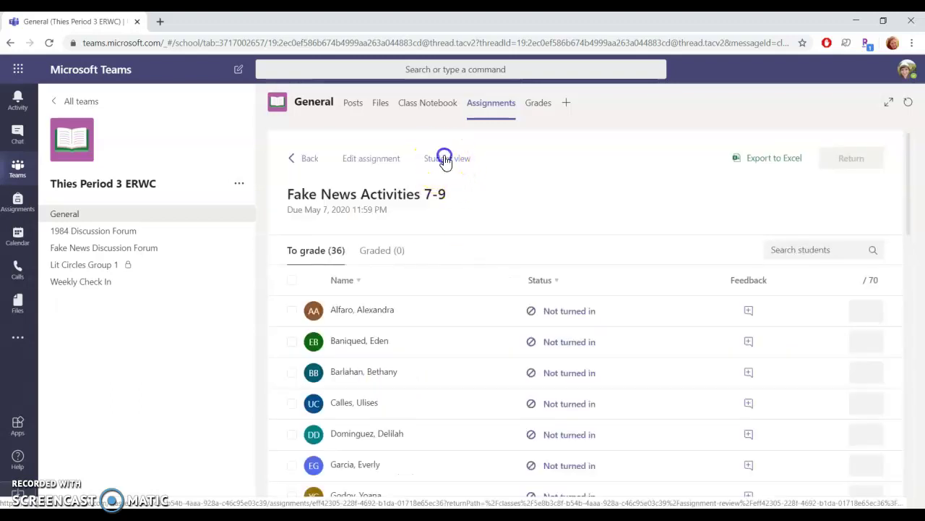
click(446, 158)
scroll(524, 358, down, 2)
scroll(524, 358, down, 3)
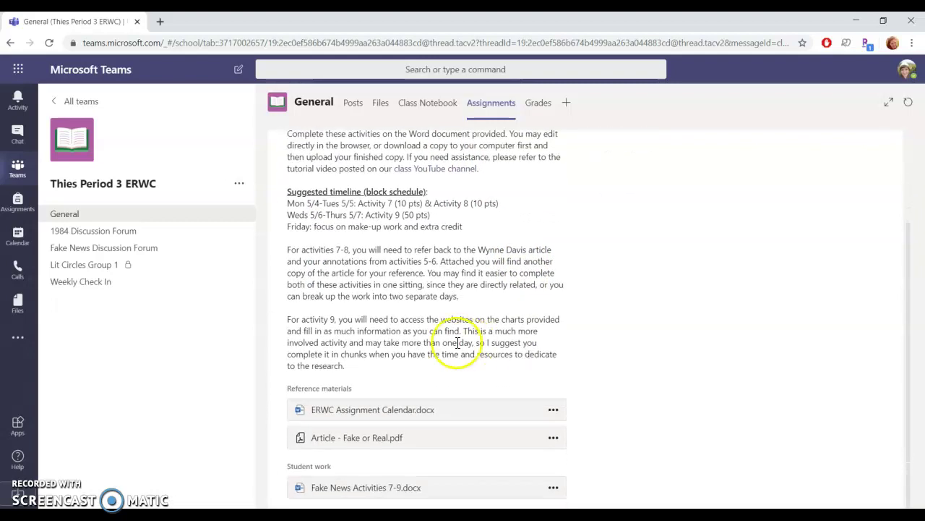
click(430, 492)
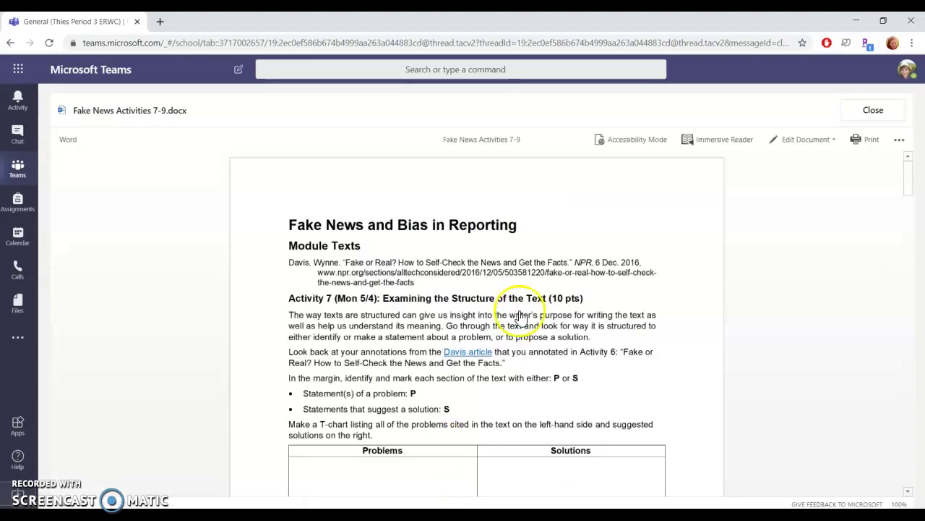
- Read the Activity 7 instructions in the document, through the Problems and Solutions T-chart and the answer box
scroll(618, 403, down, 1)
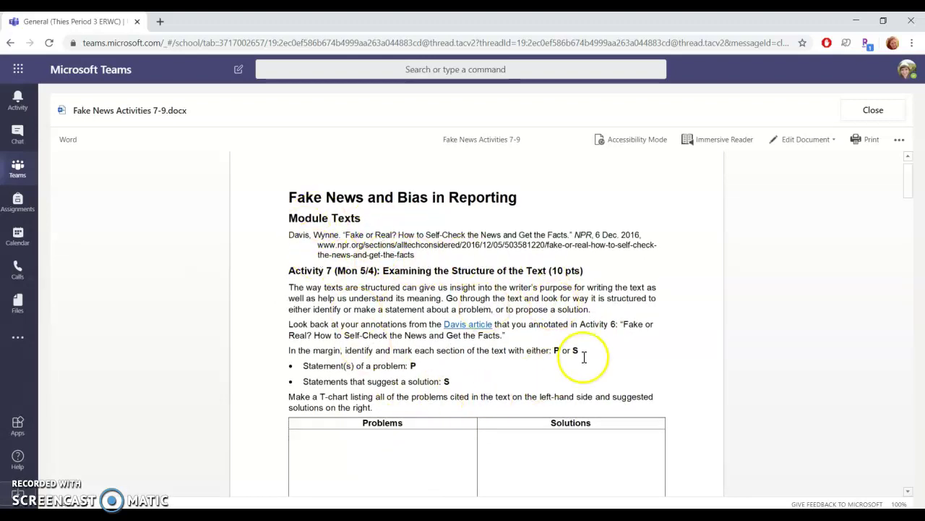
scroll(584, 356, down, 3)
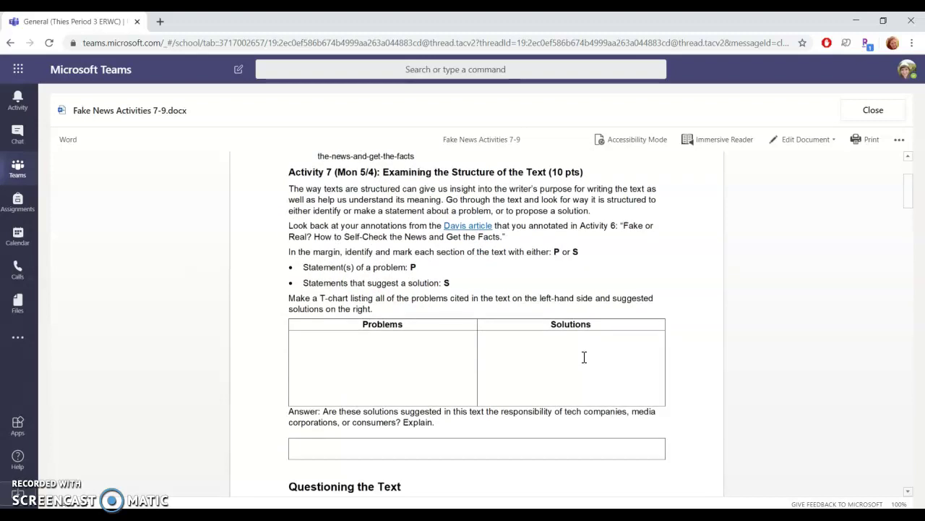
scroll(646, 321, down, 1)
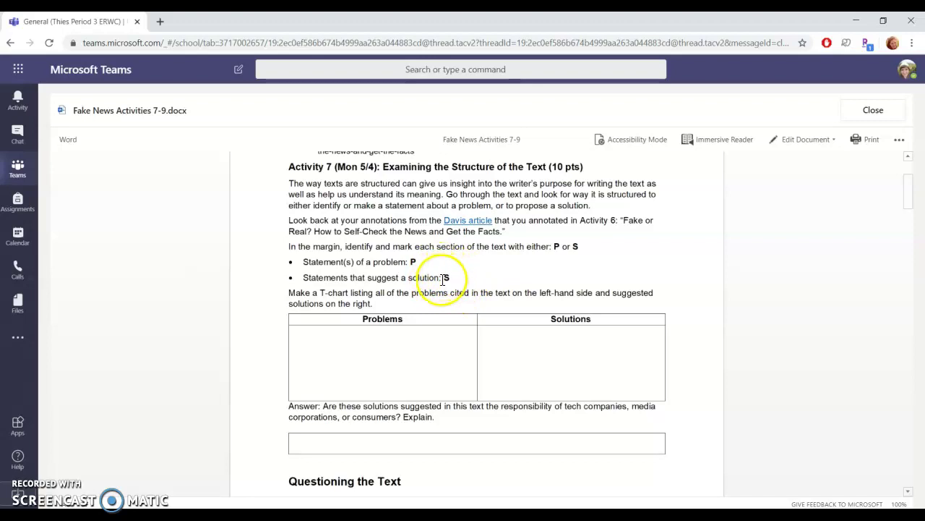
scroll(450, 285, down, 1)
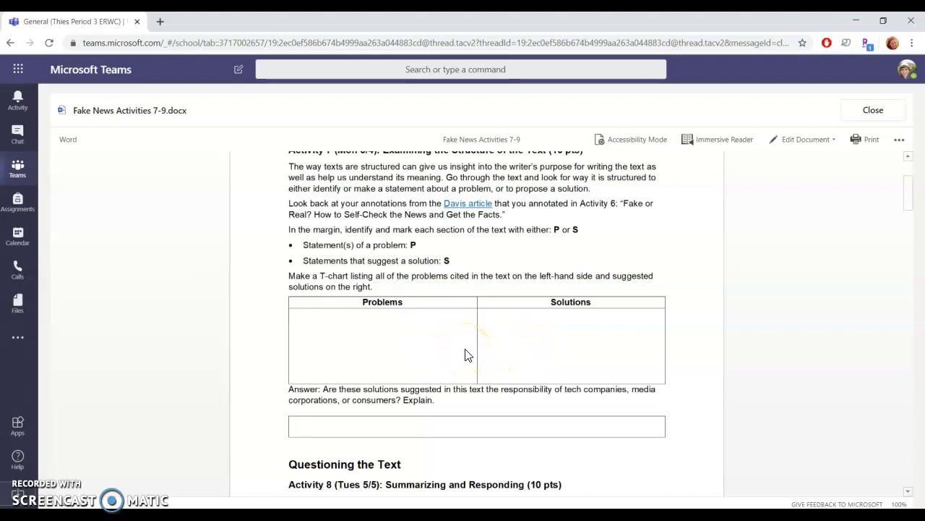
- Open the Fake News Activities 7-9 document for editing in the browser
click(427, 323)
click(347, 324)
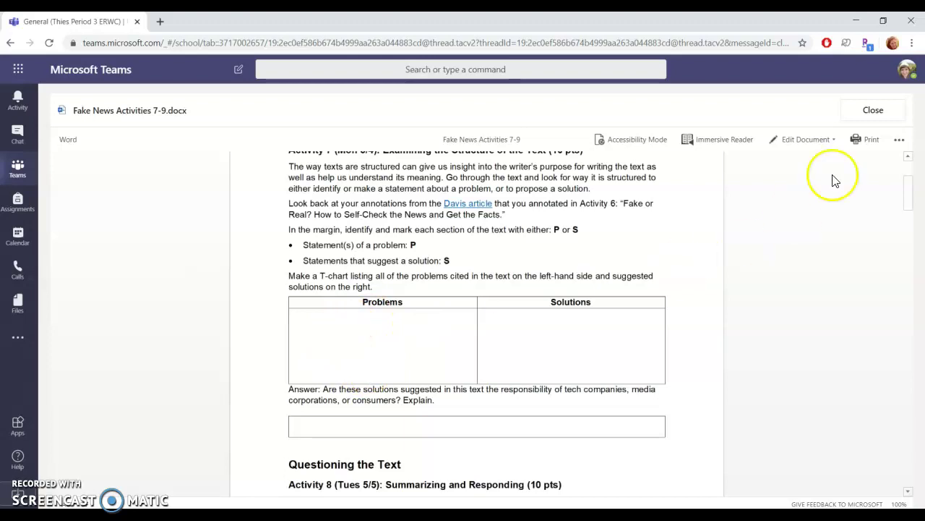
click(821, 141)
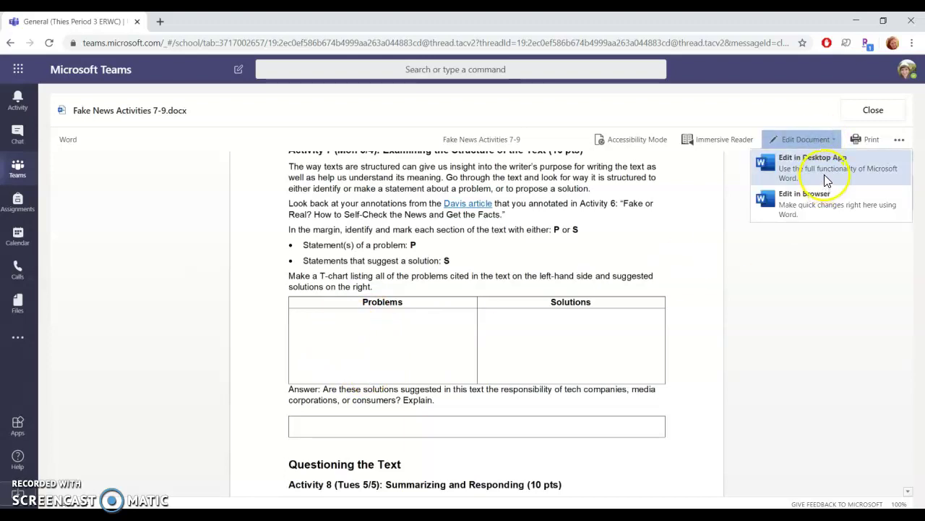
click(823, 194)
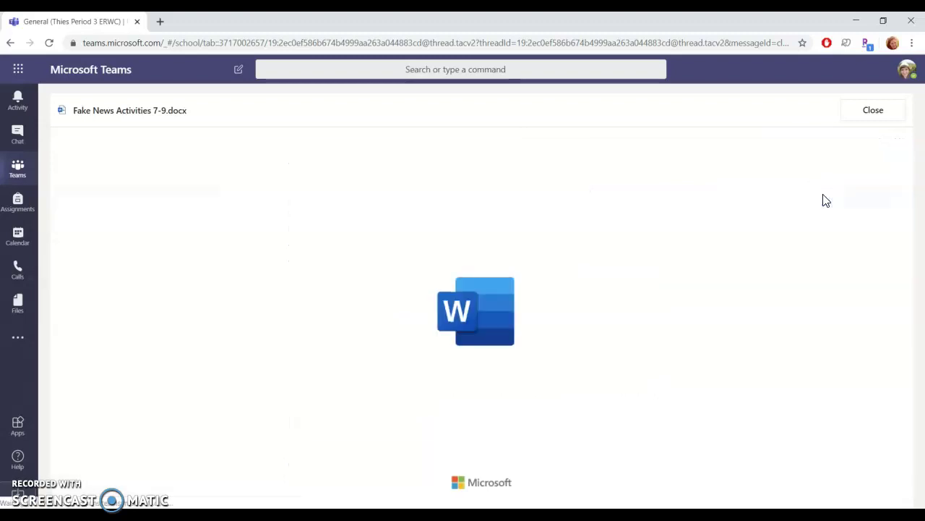
- Add a bulleted list to the T-chart's Problems column with the sample entries "Problem with X (26)" and "“____________” (10)"
scroll(652, 347, down, 1)
scroll(652, 347, down, 1)
scroll(653, 349, down, 1)
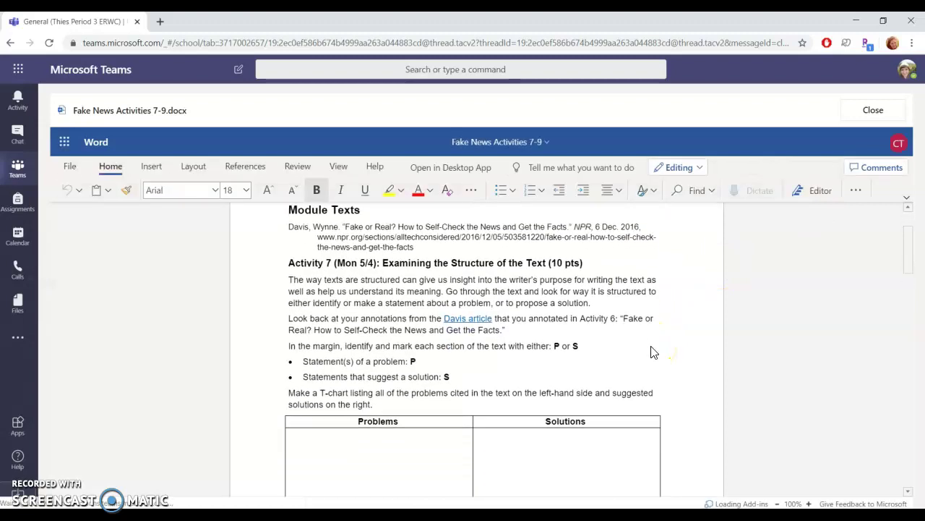
scroll(652, 352, down, 1)
click(343, 338)
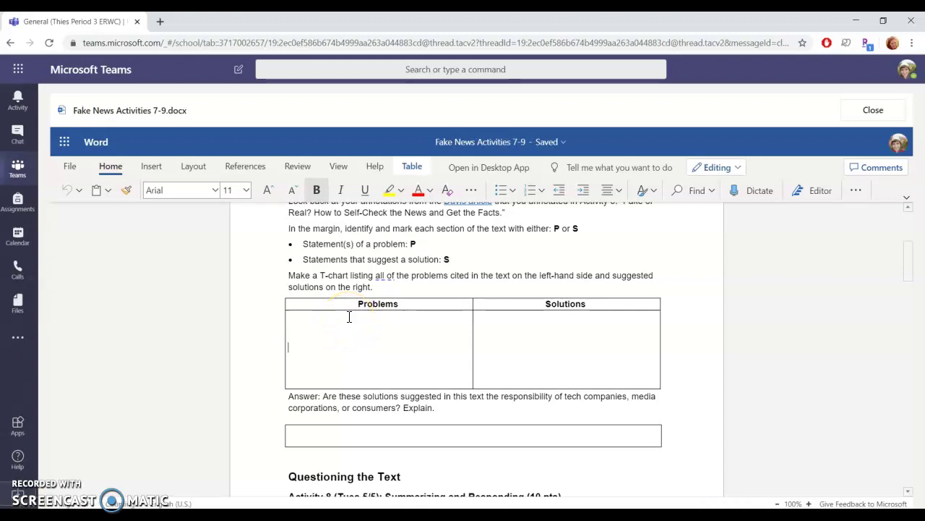
click(350, 316)
click(504, 191)
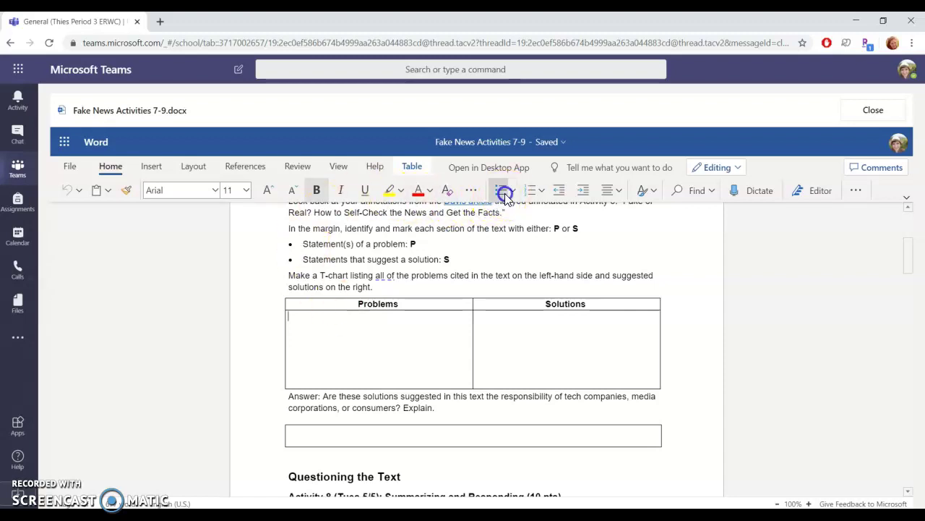
text(Problem with X (26)
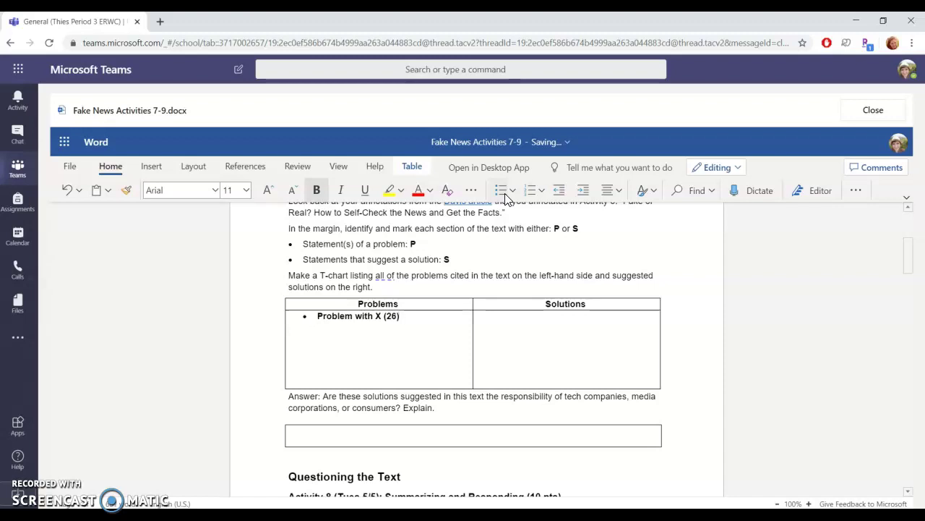
key(Return)
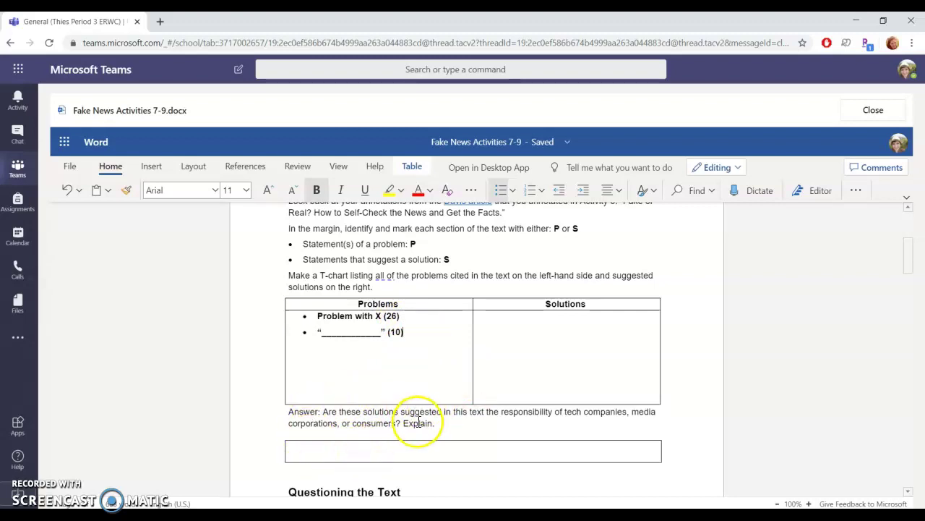
- Read the Activity 7 question about who is responsible for the solutions, and compare the T-chart with the Activity 8 questions
scroll(438, 429, down, 2)
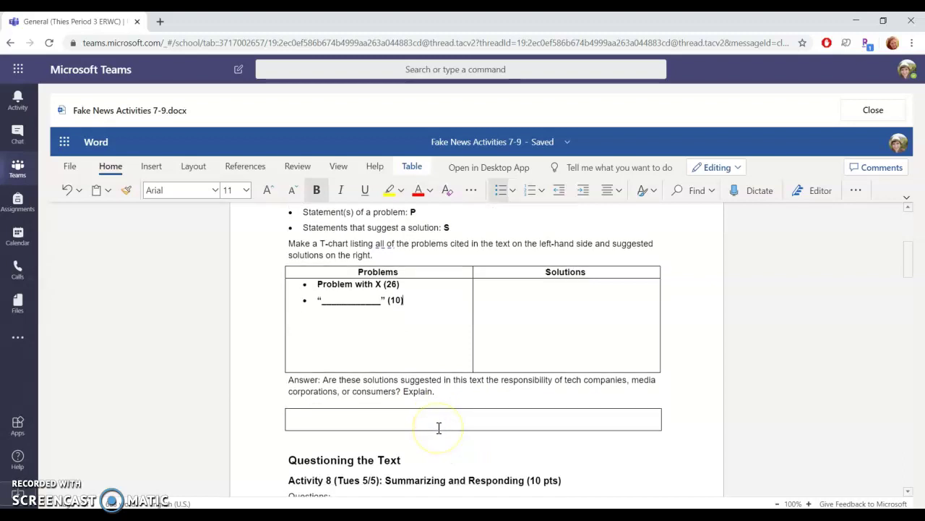
scroll(439, 428, down, 1)
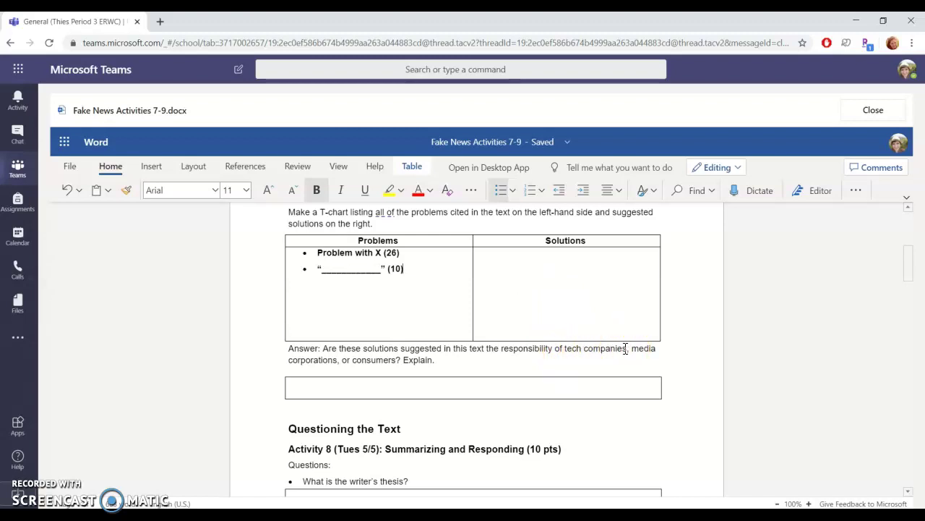
click(355, 363)
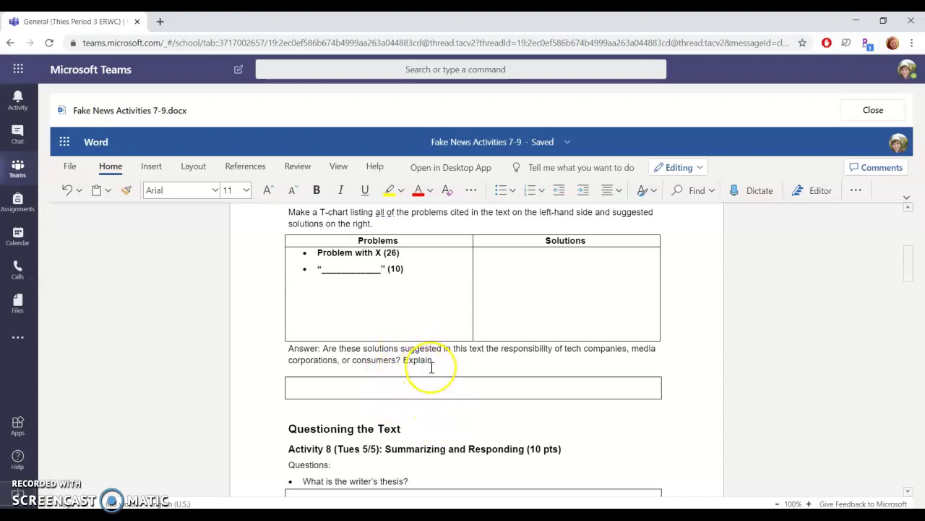
scroll(432, 367, up, 3)
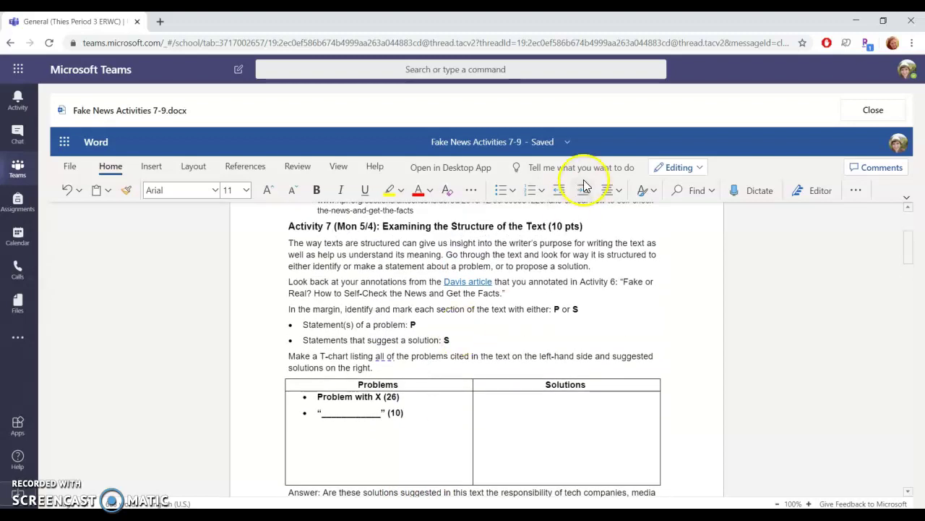
scroll(572, 374, down, 5)
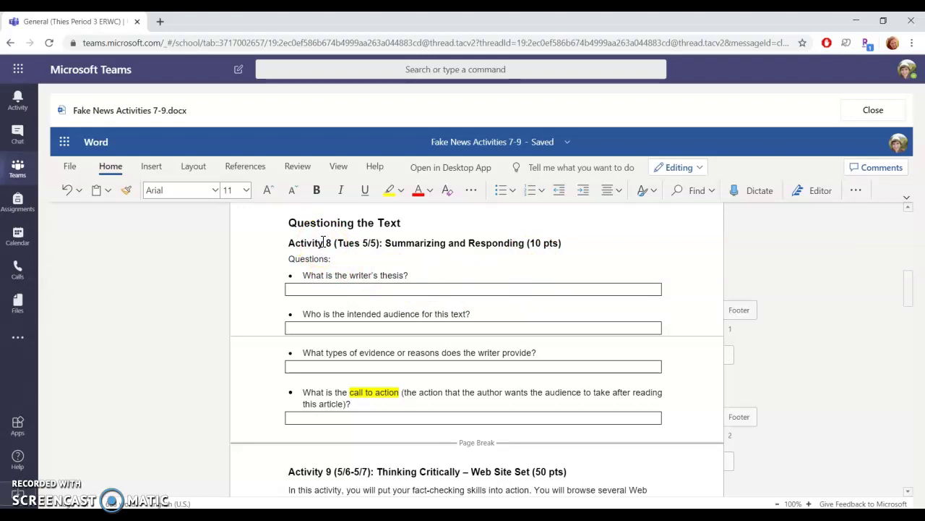
scroll(322, 241, up, 5)
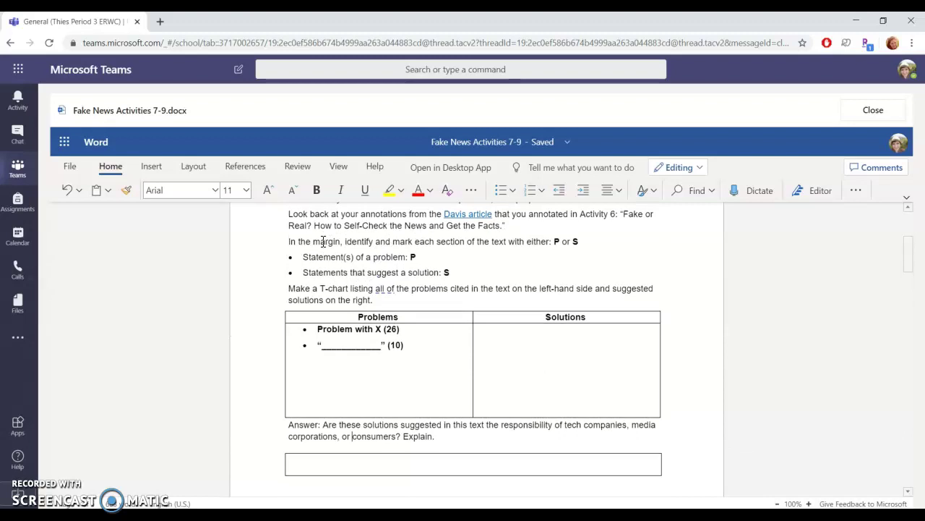
scroll(323, 242, down, 5)
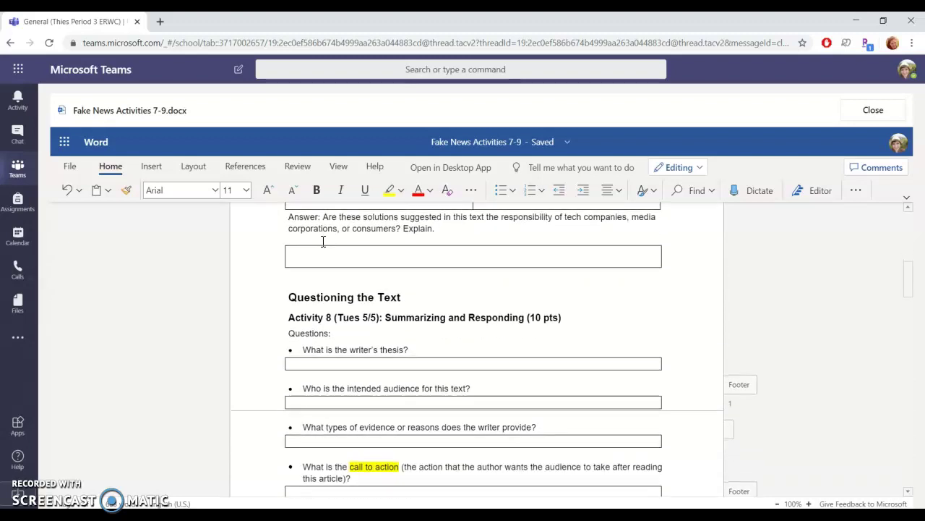
scroll(322, 242, down, 1)
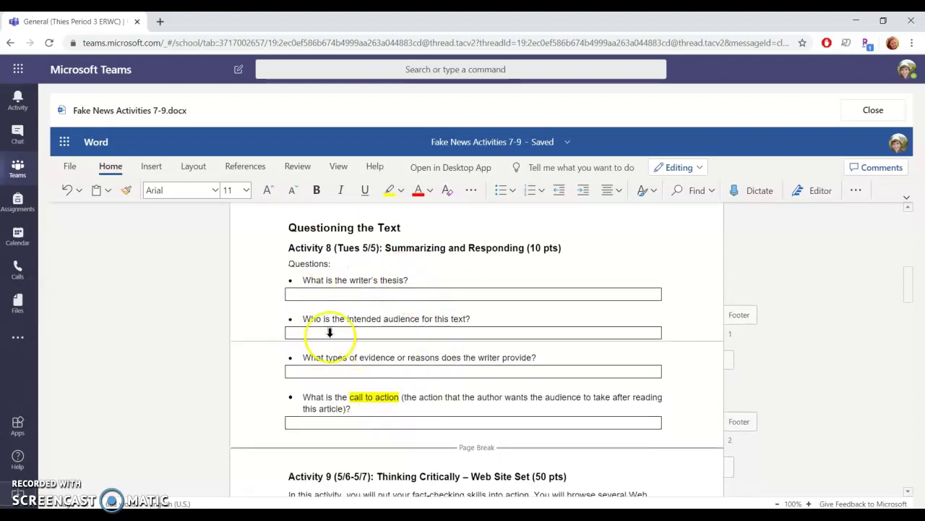
- Fill the answer box for the writer's thesis with "Biggest Problem + Biggest Solution"
double_click(400, 281)
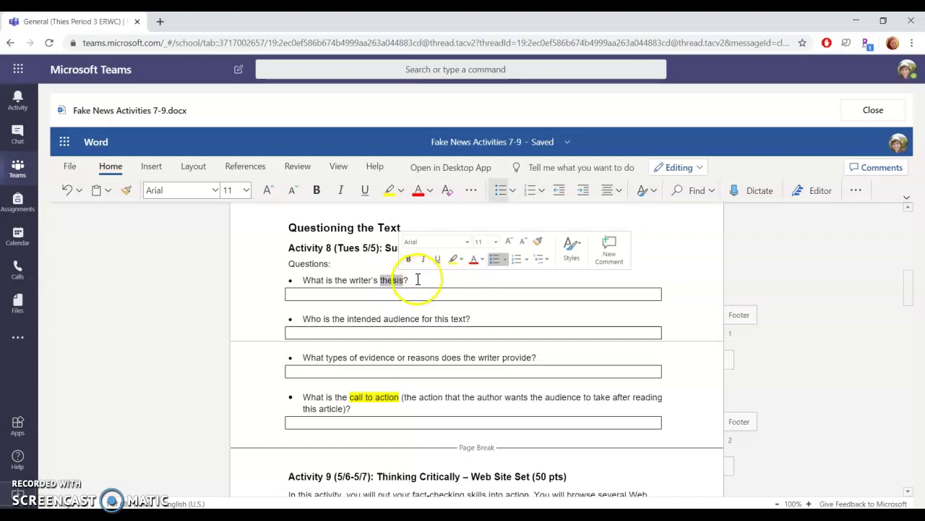
click(417, 279)
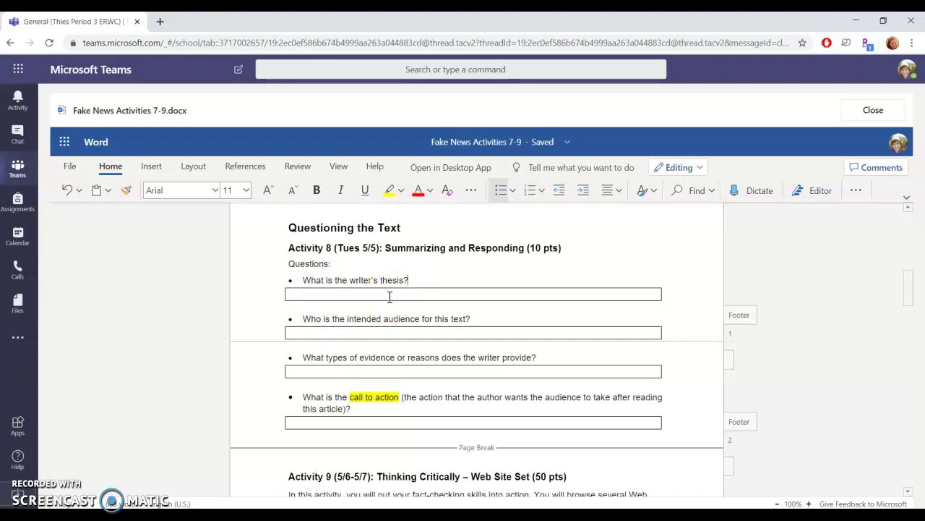
click(390, 295)
text(B)
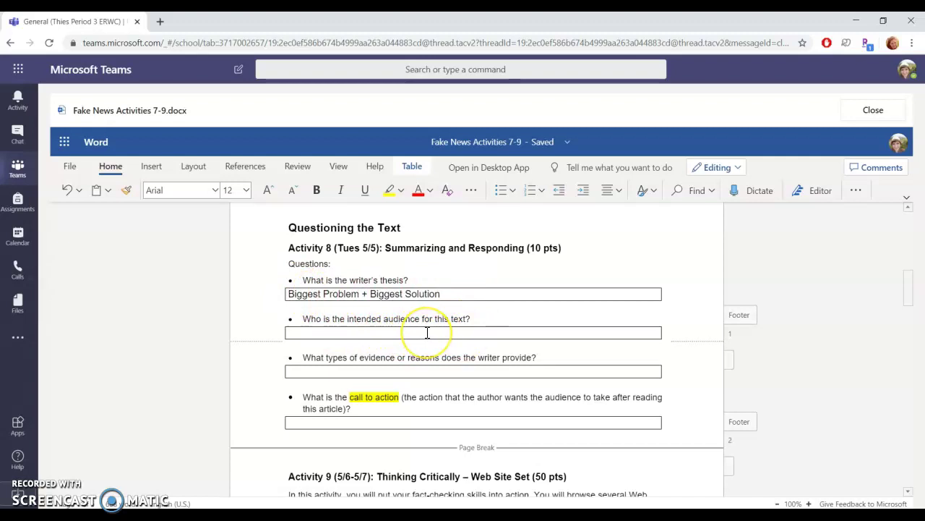
- Enter "General Public" in the intended audience answer box and format it with strikethrough
click(427, 331)
text(General Publi)
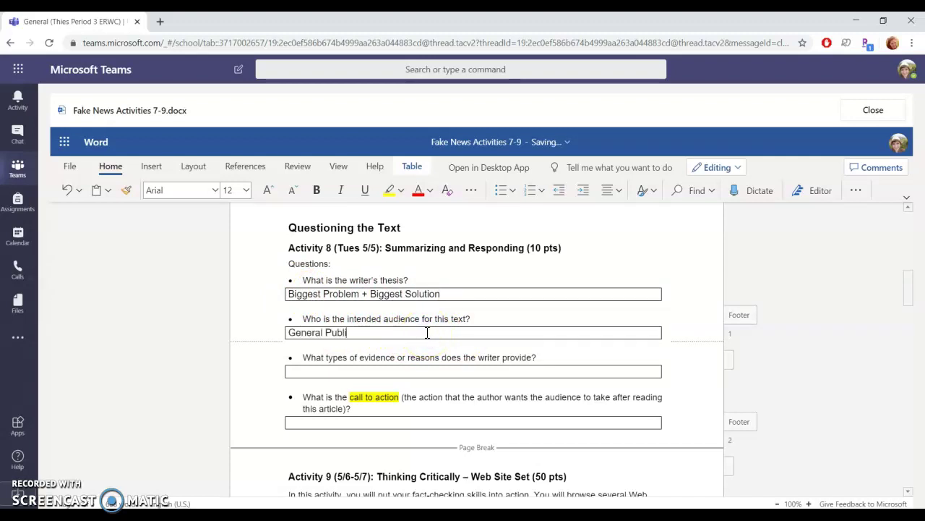
key(ctrl+shift+Left)
key(ctrl+shift+Left)
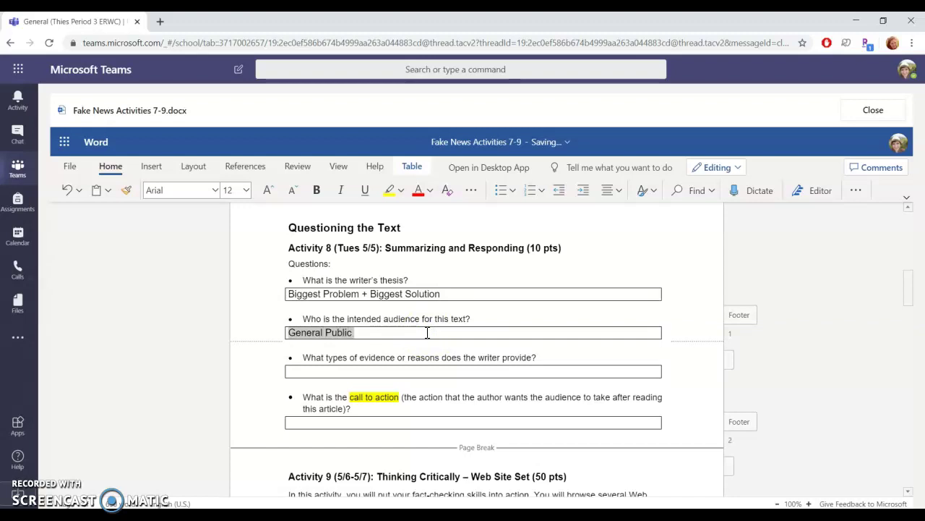
click(475, 193)
click(488, 233)
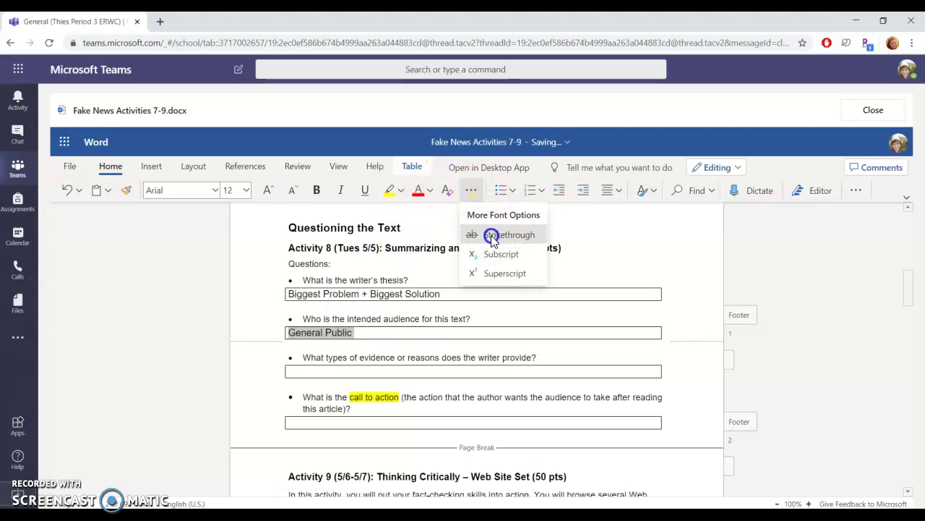
click(408, 332)
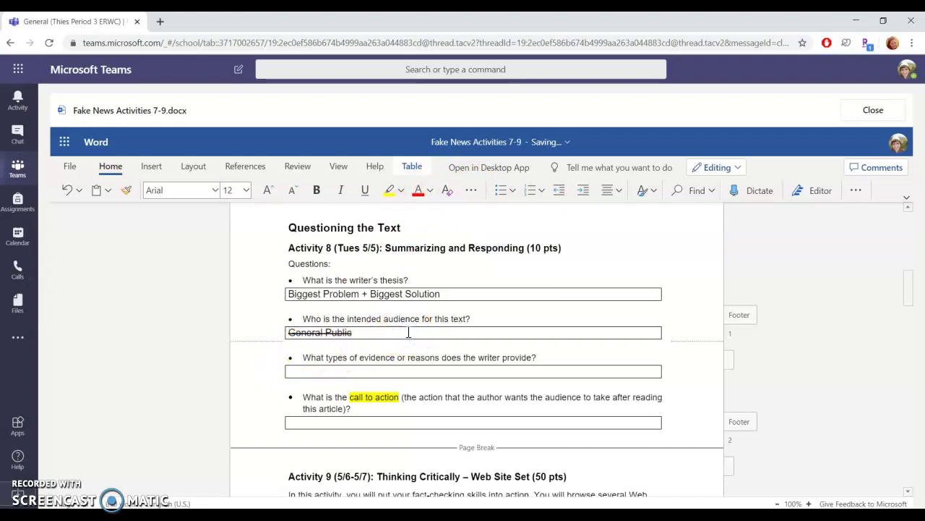
- Review the Activity 8 questions on evidence types and the call to action, checking back with the Activity 7 T-chart
scroll(408, 332, down, 1)
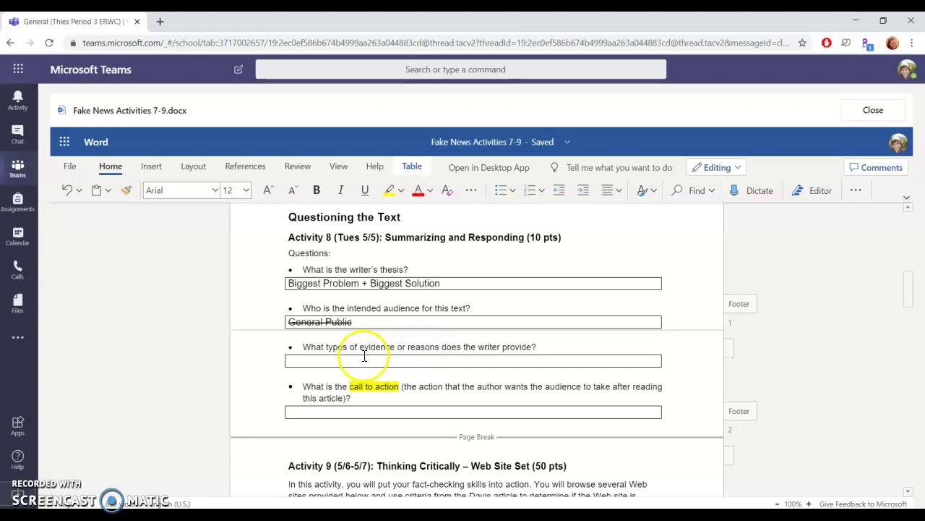
scroll(372, 344, up, 2)
scroll(372, 345, up, 2)
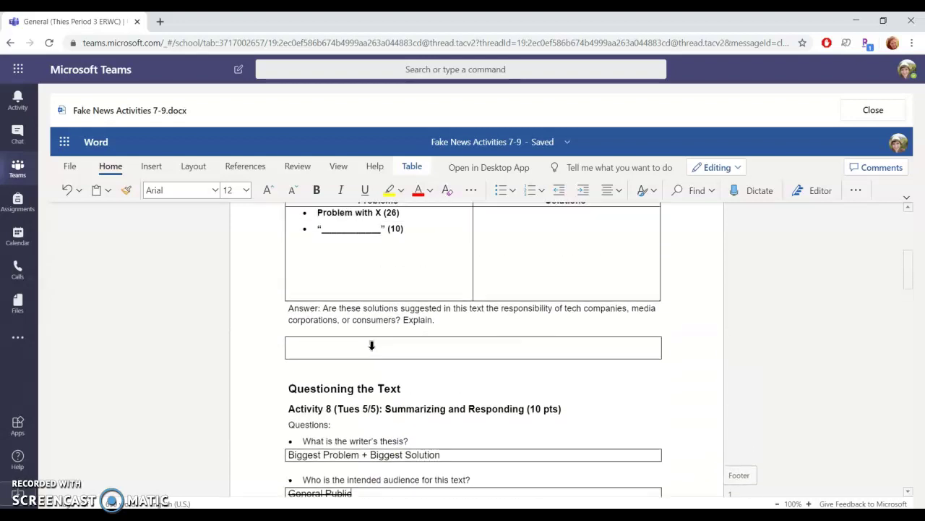
click(320, 283)
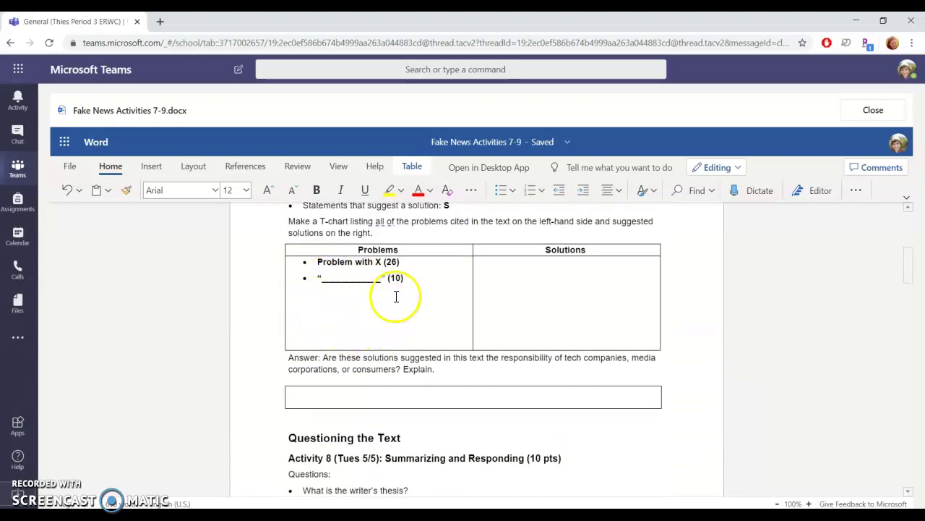
scroll(389, 426, down, 3)
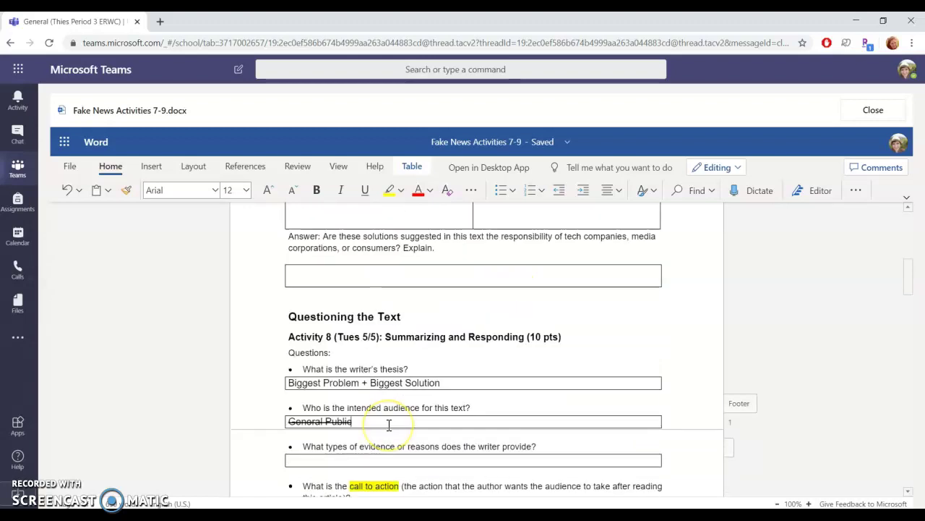
scroll(389, 425, down, 1)
click(383, 339)
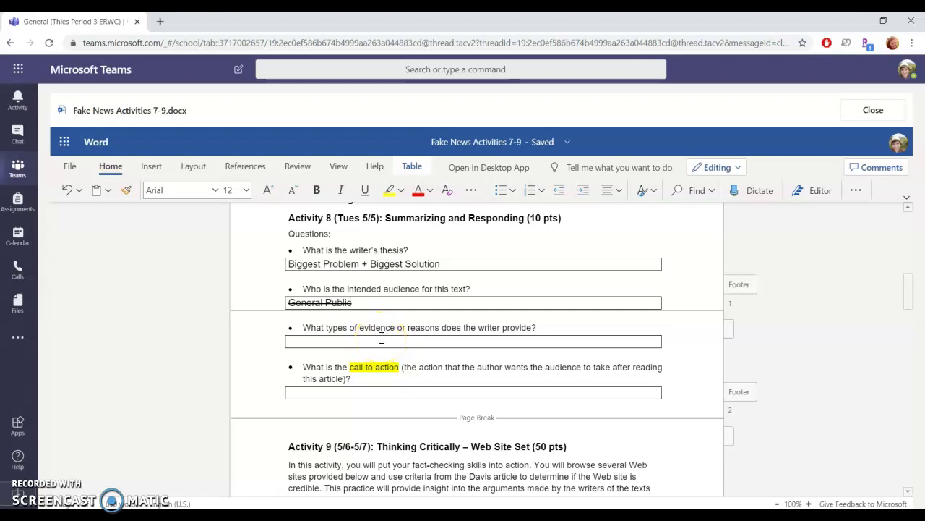
click(374, 338)
click(384, 396)
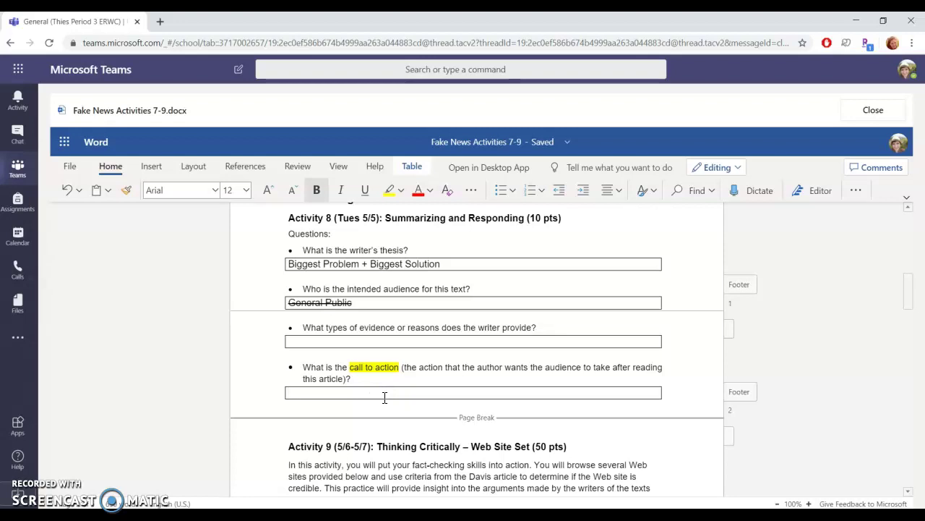
- Examine the Activity 9 instructions and the Analysis of Web Sites Notetaker table with its three sites and credibility questions
scroll(385, 397, down, 1)
scroll(384, 397, down, 3)
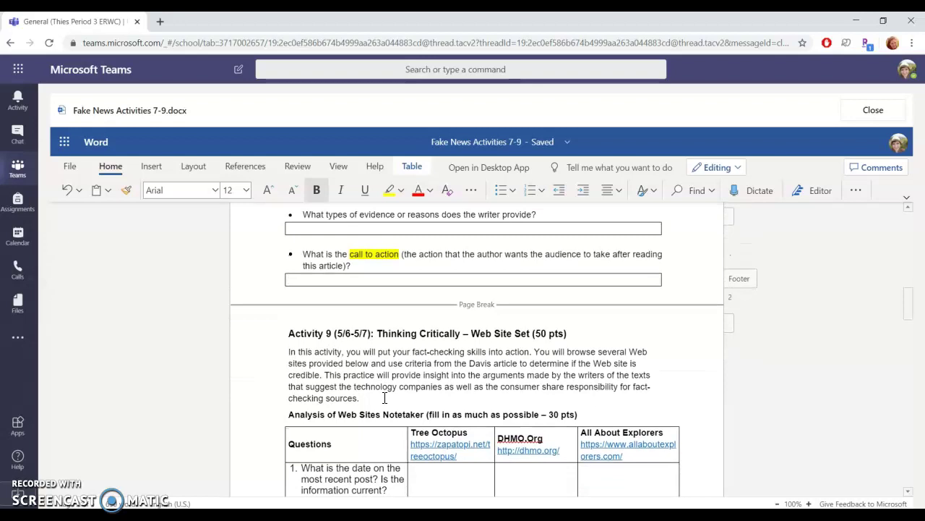
scroll(385, 397, down, 1)
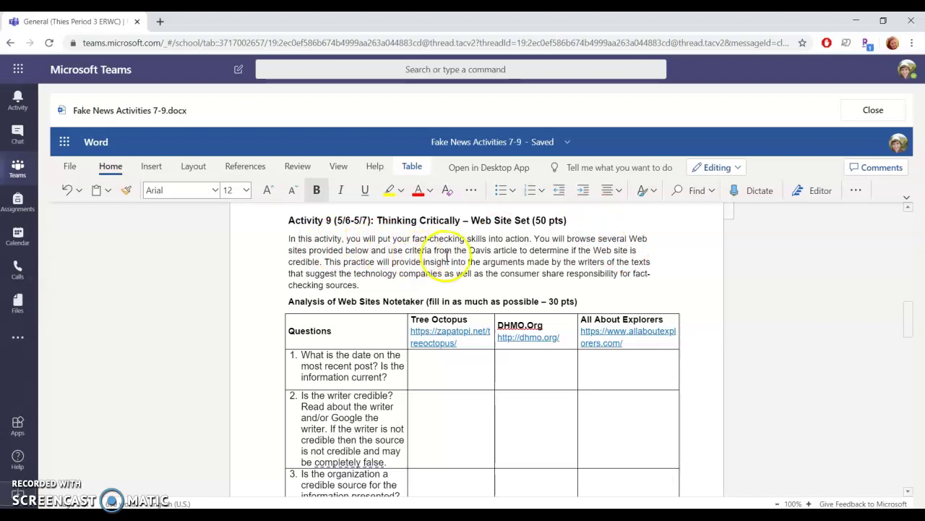
scroll(459, 239, up, 3)
scroll(459, 243, up, 4)
scroll(417, 392, down, 7)
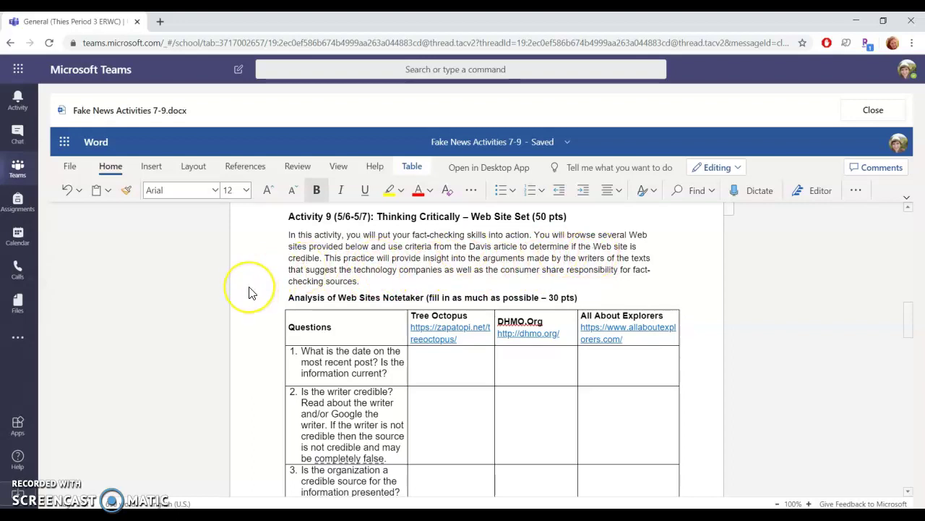
scroll(248, 292, down, 1)
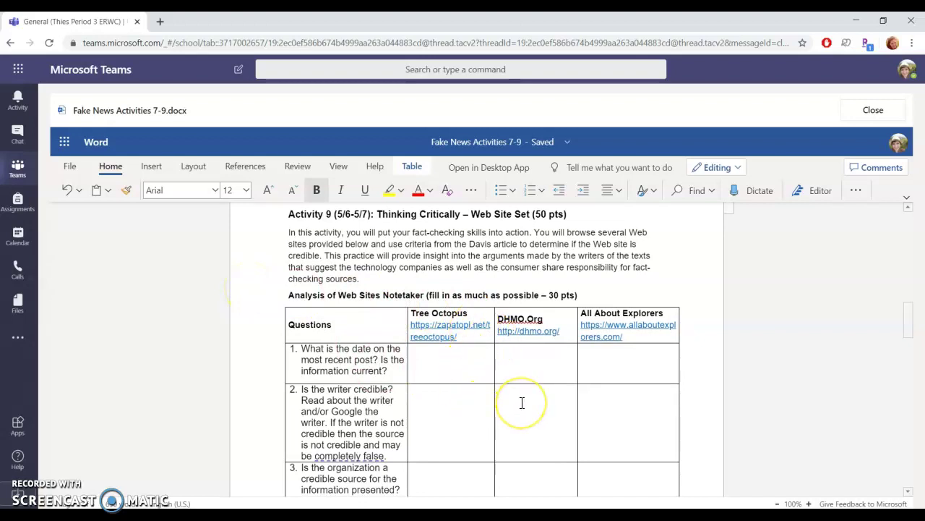
scroll(522, 403, down, 3)
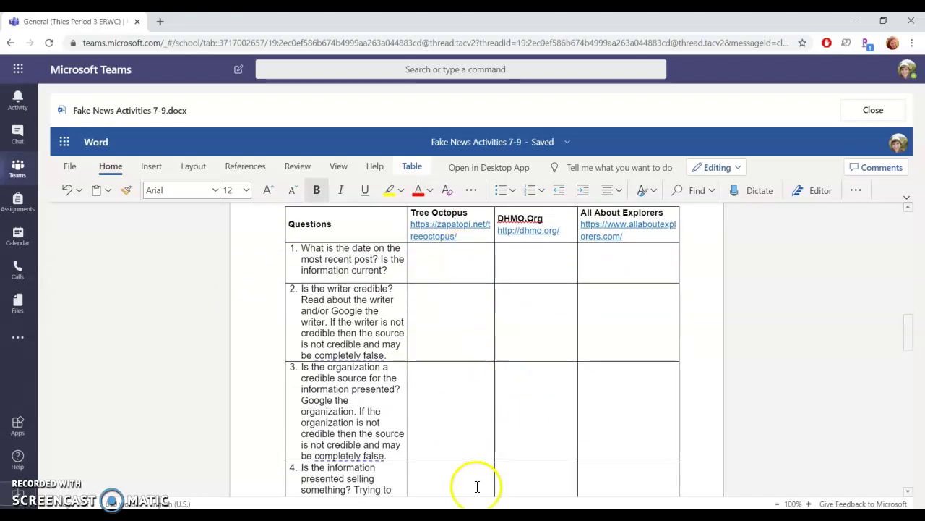
scroll(470, 306, up, 2)
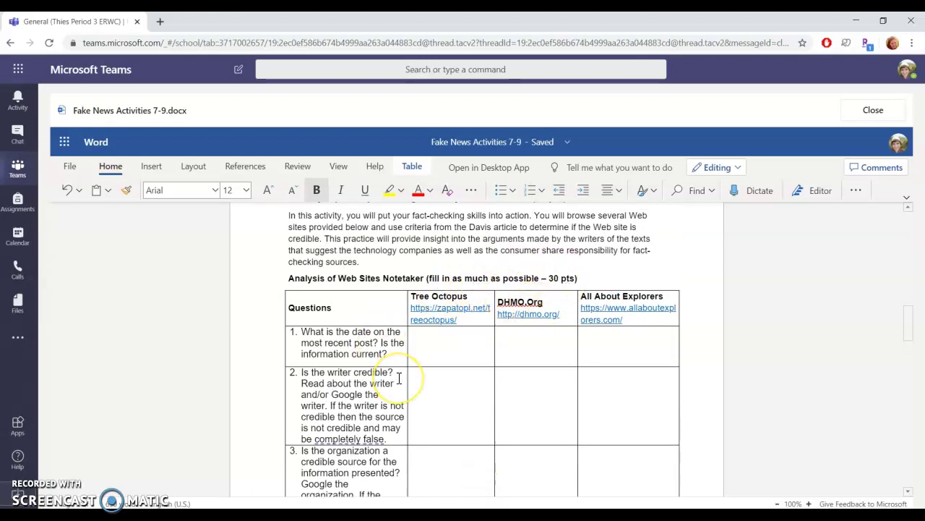
- Open the DHMO.Org link from the Analysis of Web Sites Notetaker table and look over the site's homepage
scroll(399, 379, down, 1)
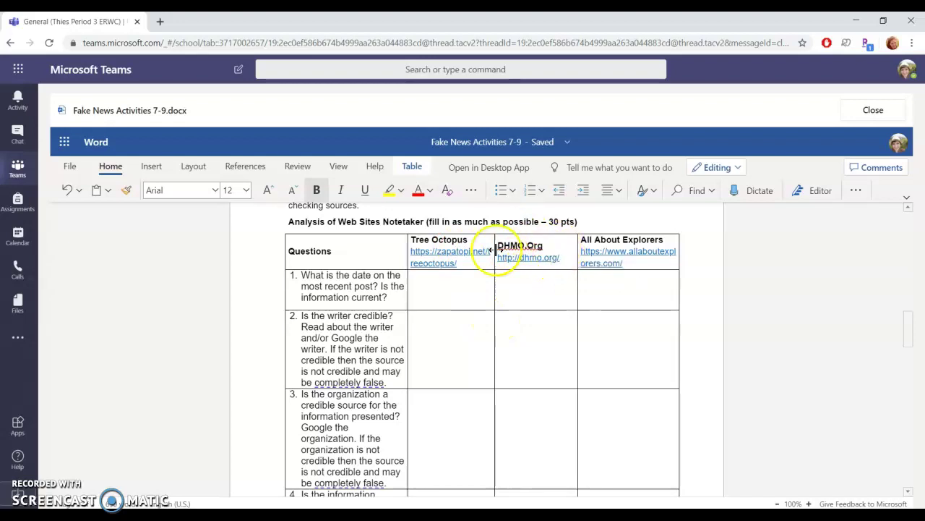
ctrl+click(542, 258)
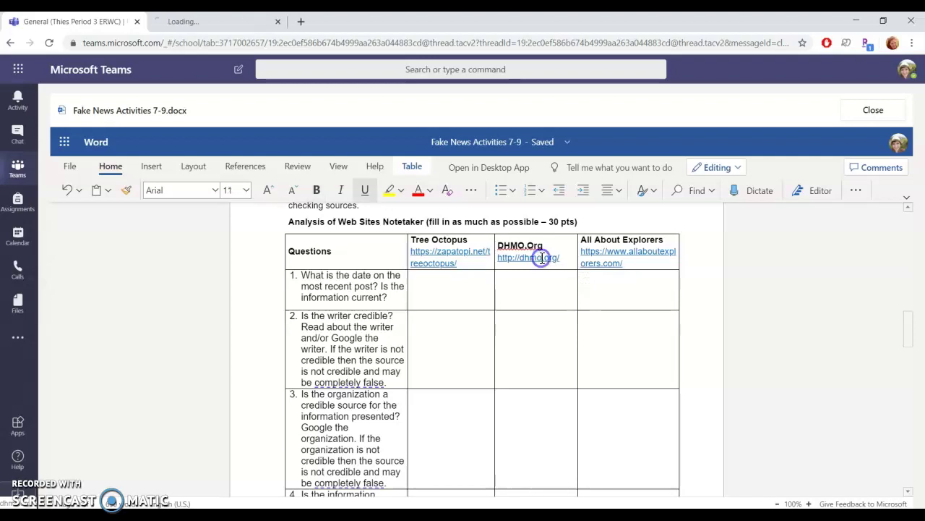
click(187, 22)
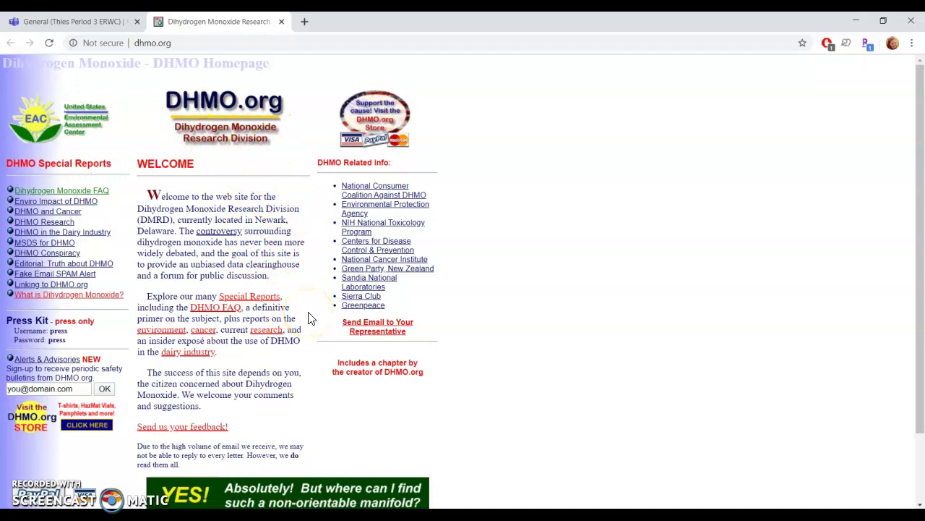
scroll(309, 317, down, 1)
scroll(309, 316, up, 1)
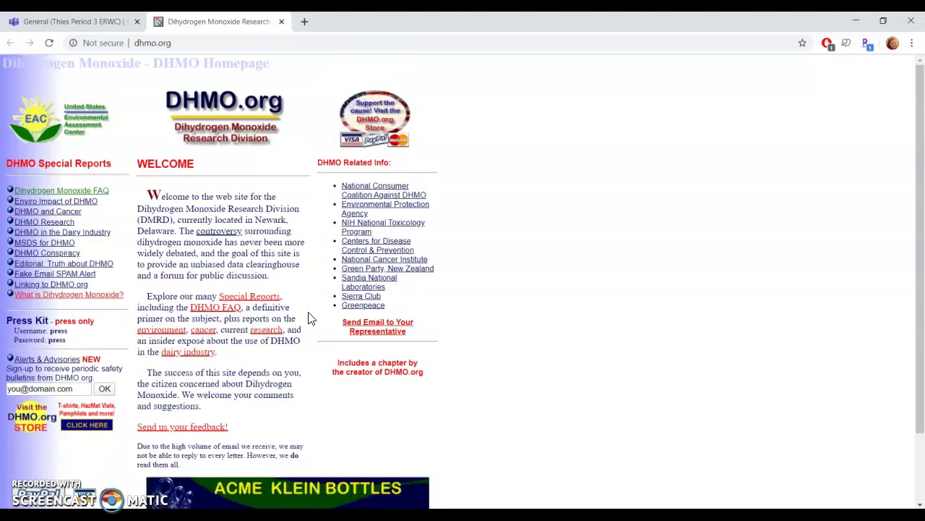
- Review the twelve credibility questions in the Analysis of Web Sites Notetaker table back in the Teams document
key(ctrl+shift+Tab)
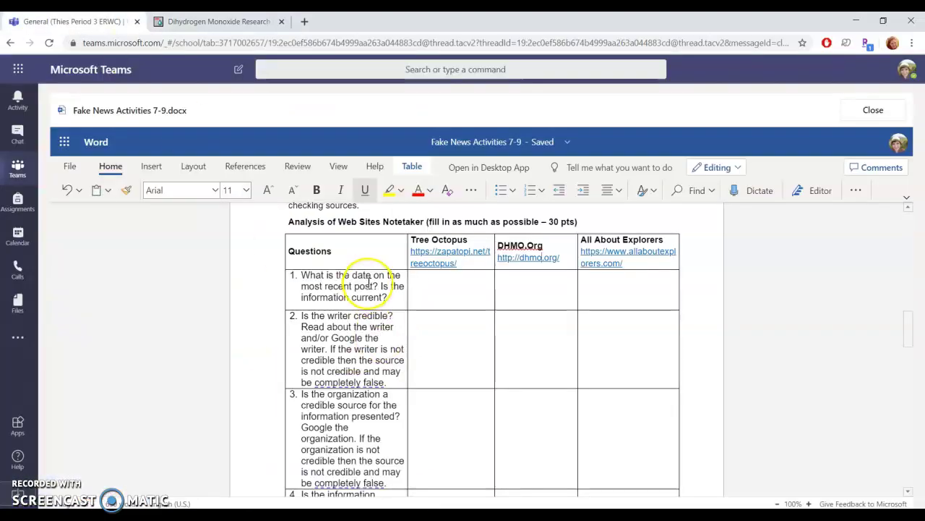
scroll(369, 282, down, 8)
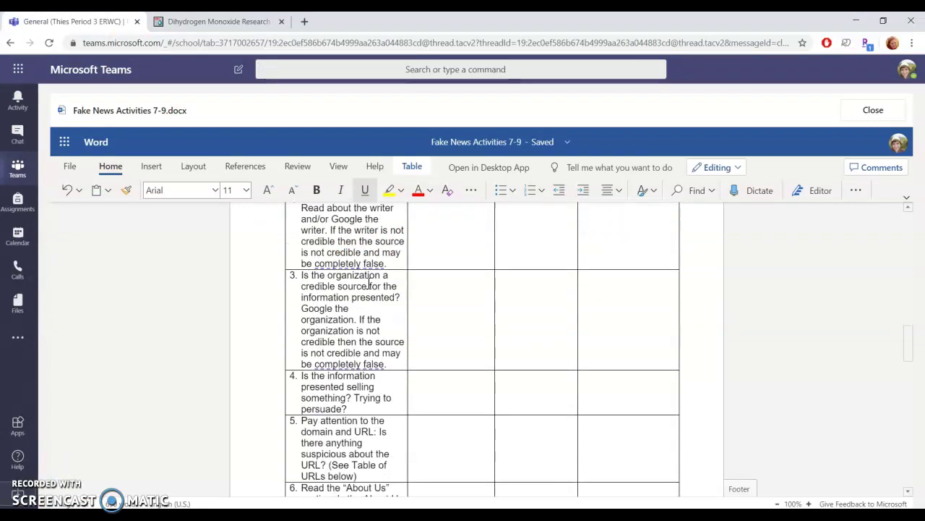
scroll(369, 282, down, 4)
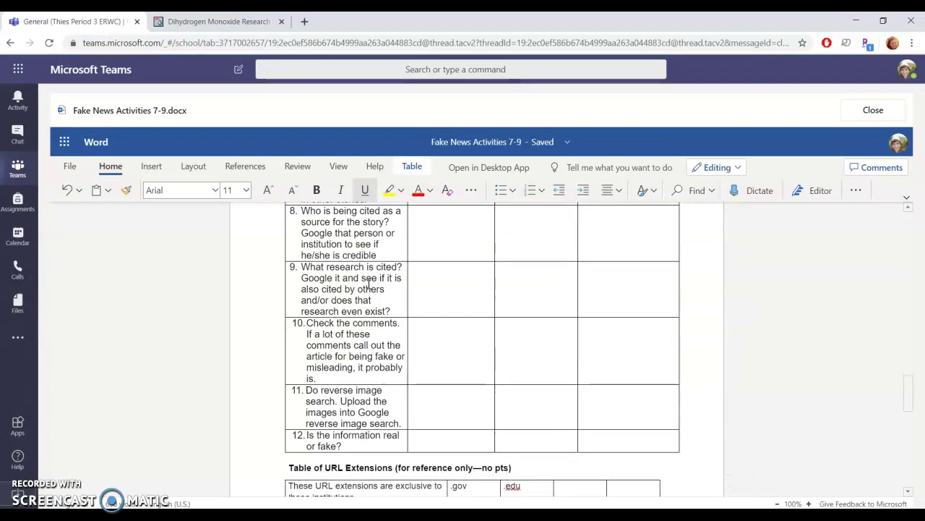
scroll(369, 283, up, 8)
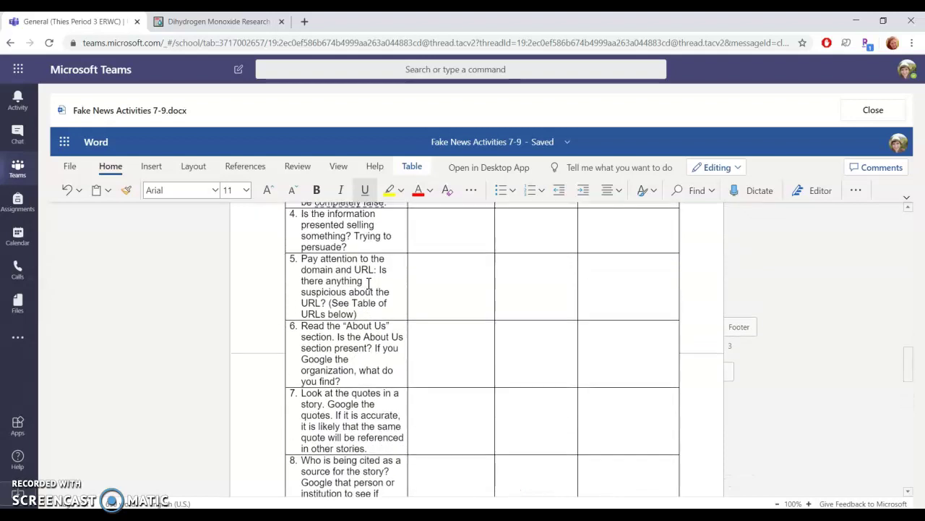
scroll(368, 283, up, 5)
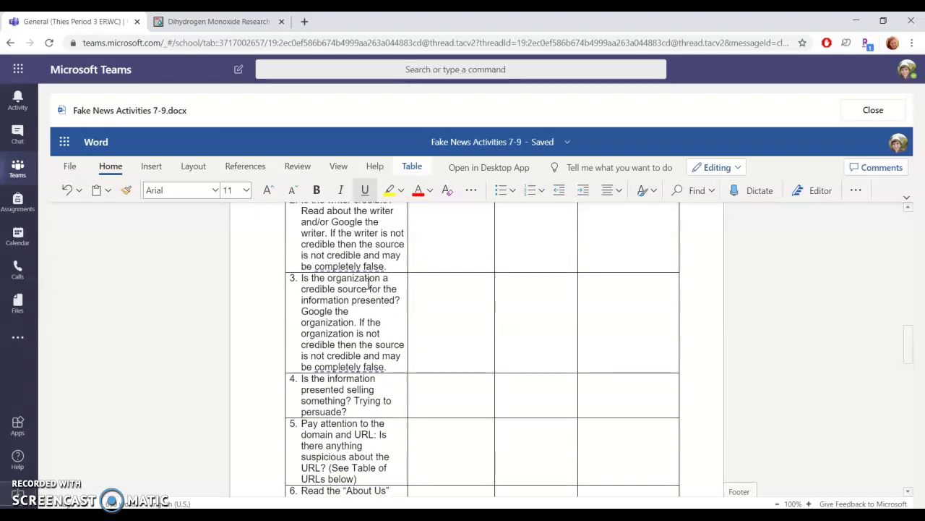
scroll(369, 283, down, 1)
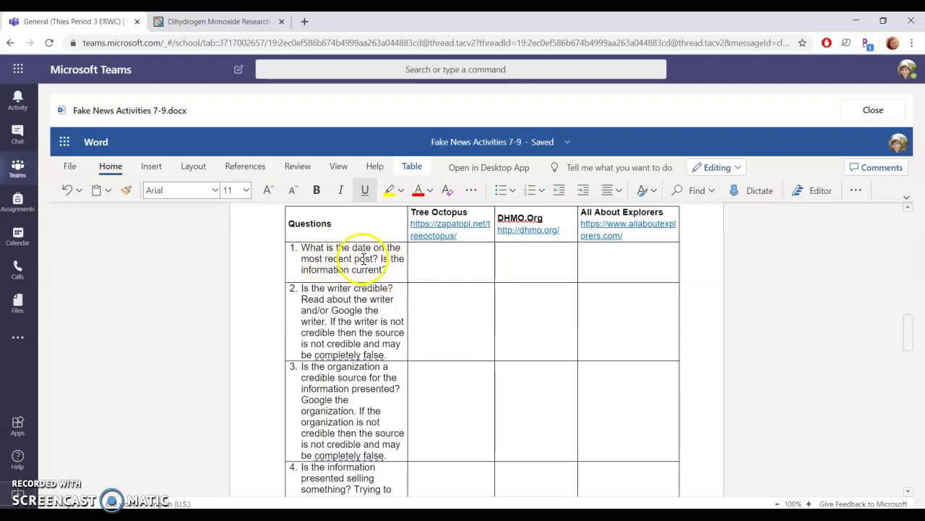
- Copy "Last Updated: May 4, 2020" from the DHMO homepage into the DHMO.Org cell for question 1
click(217, 22)
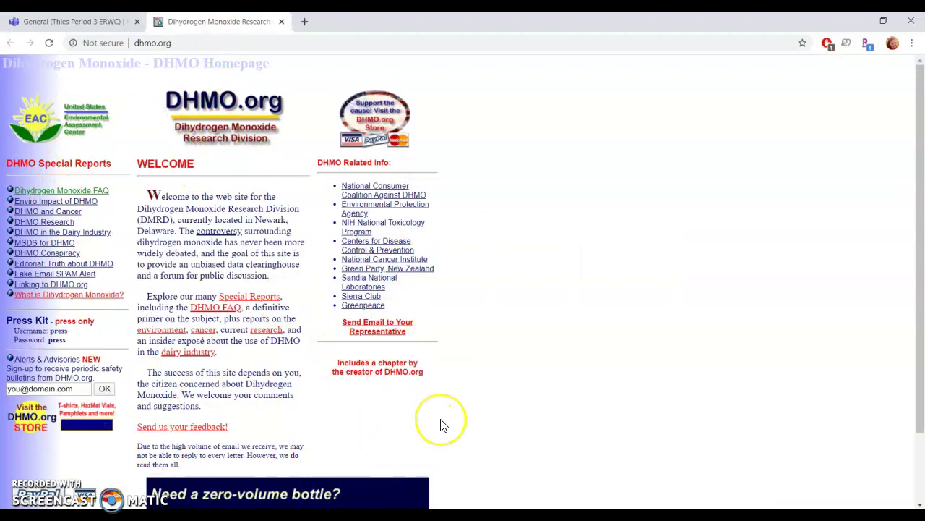
scroll(443, 425, down, 1)
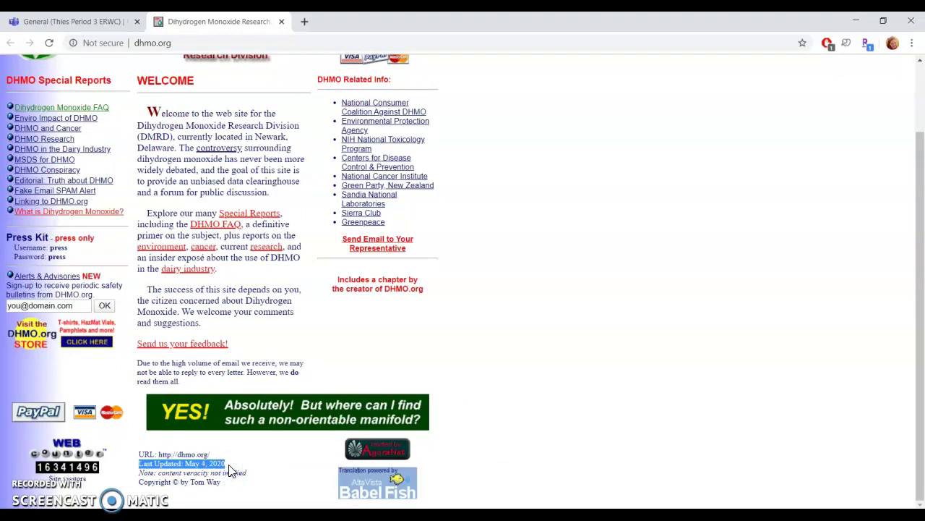
click(78, 19)
click(538, 275)
click(540, 268)
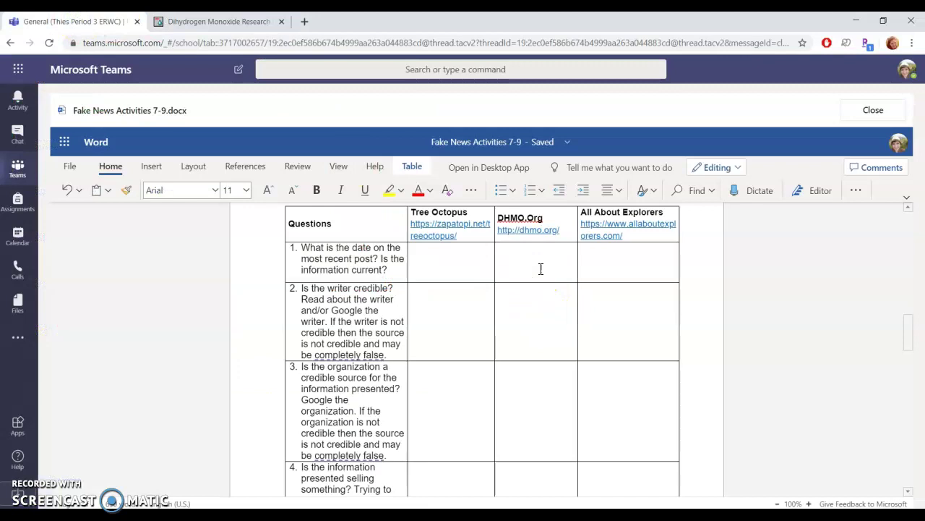
text(Last Updated: May 4, 2020)
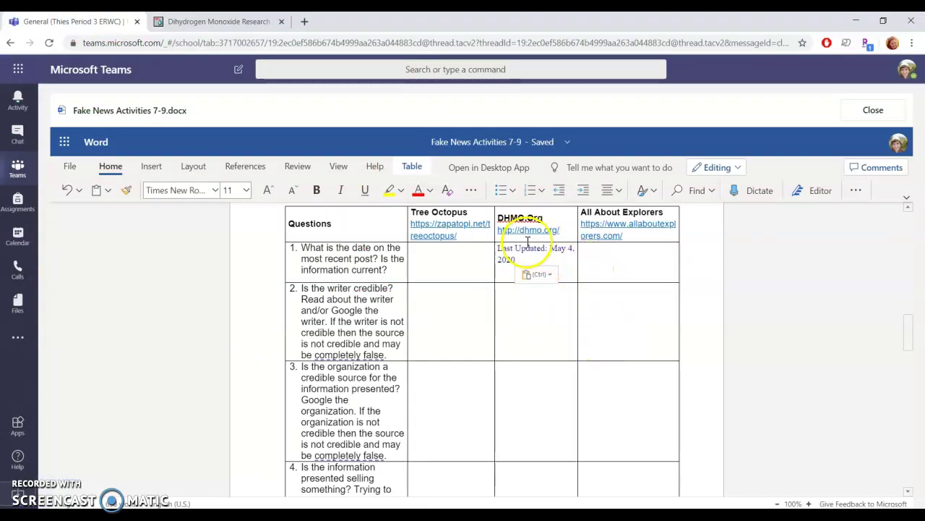
- Check the Dihydrogen Monoxide FAQ page for dates and add "No dates listed on specific articles" to the DHMO.Org answer for question 1
click(217, 21)
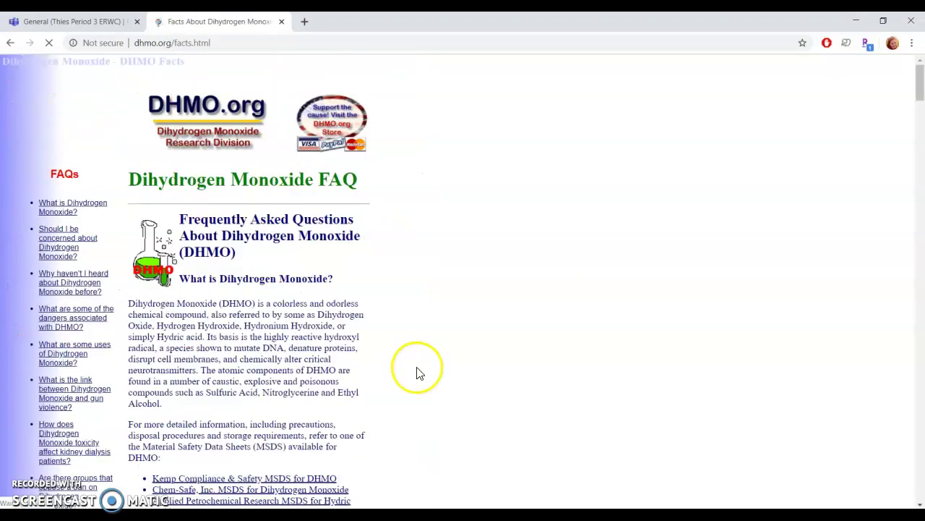
scroll(462, 418, down, 15)
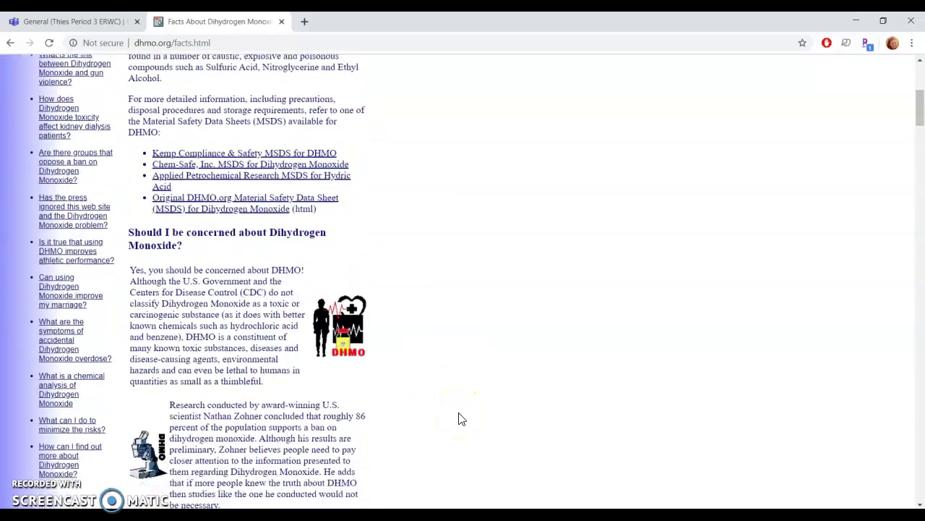
scroll(461, 418, down, 9)
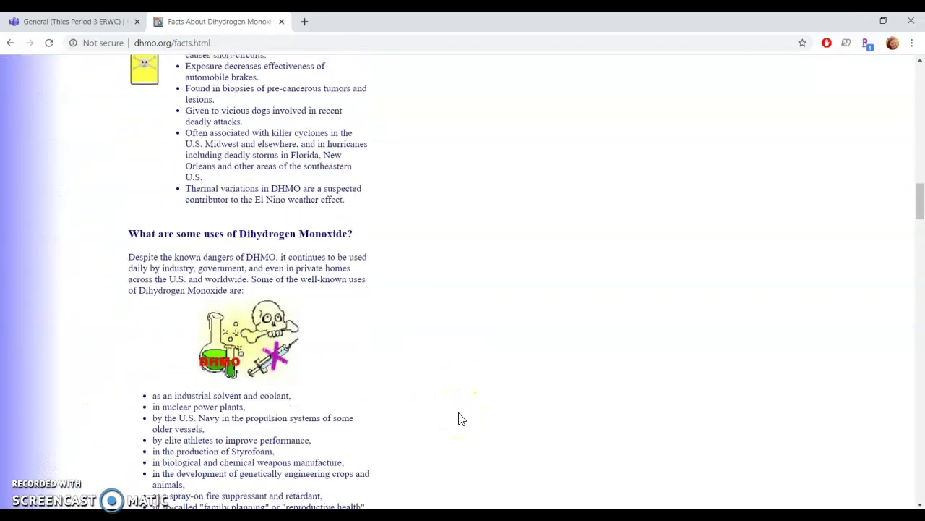
scroll(461, 418, down, 20)
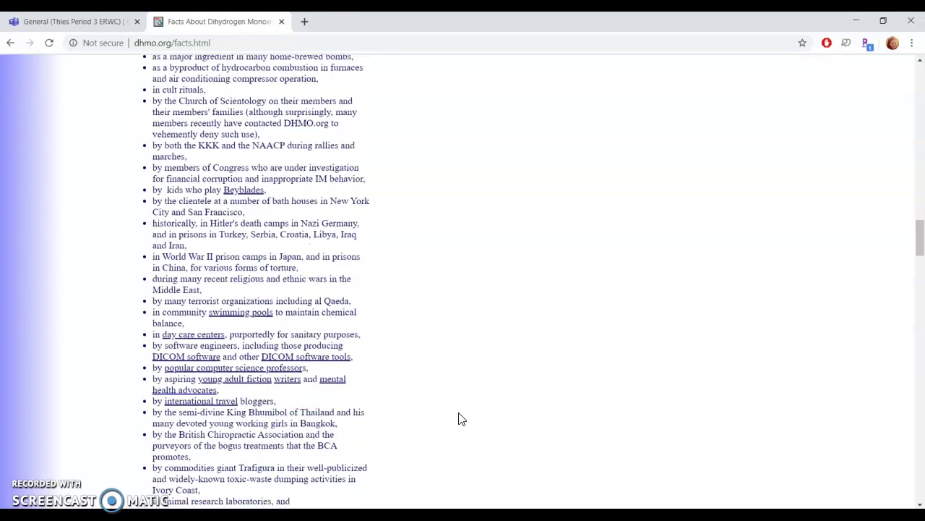
scroll(461, 417, down, 15)
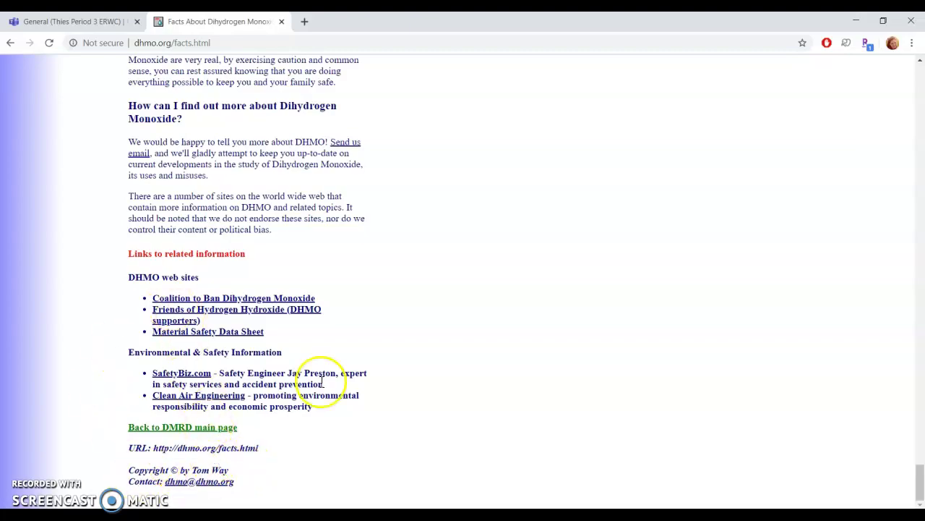
scroll(482, 321, up, 15)
scroll(483, 322, up, 20)
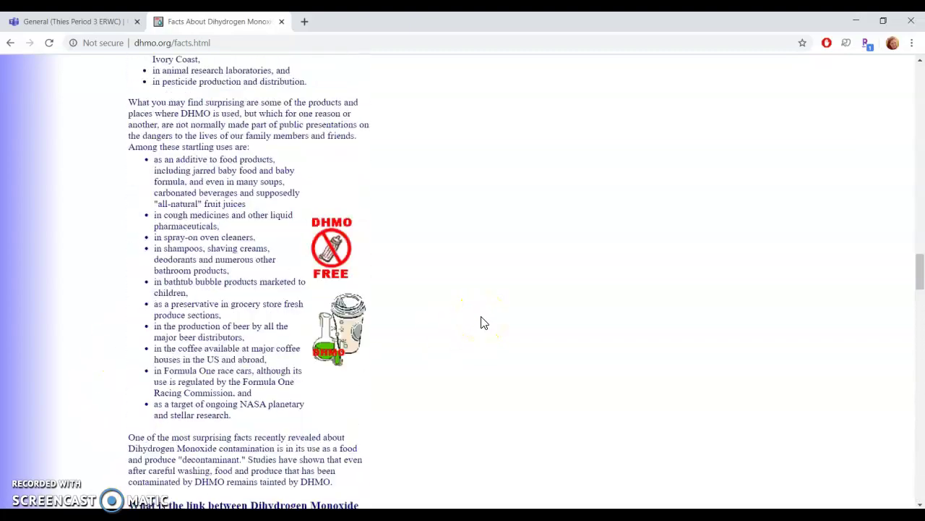
scroll(483, 322, up, 3)
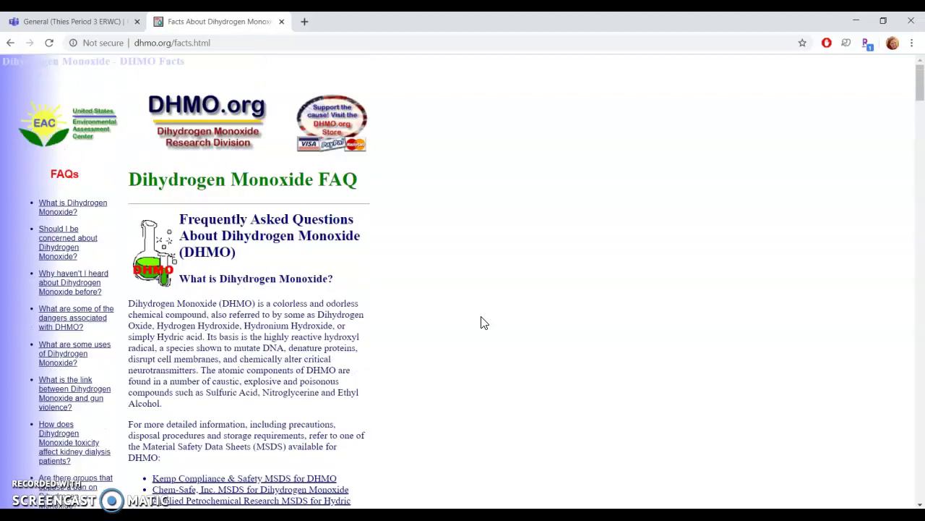
click(72, 20)
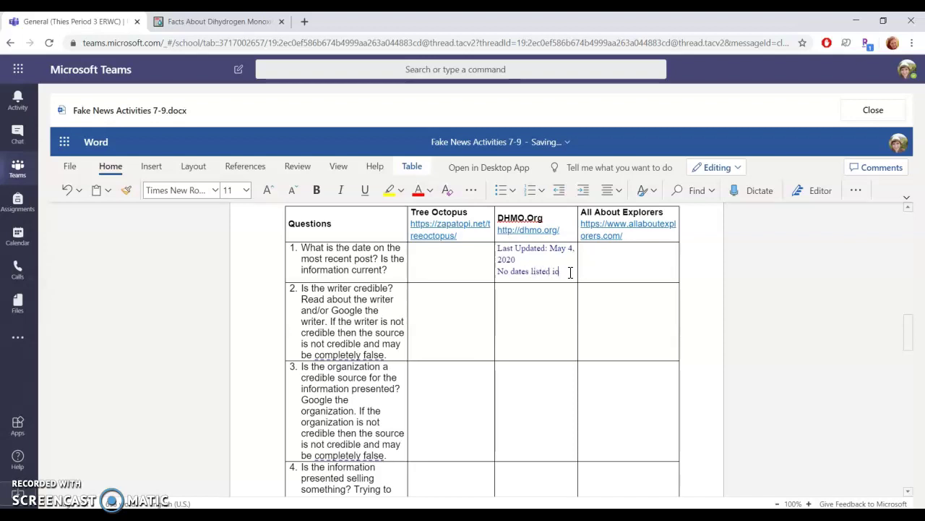
text(pecific articles)
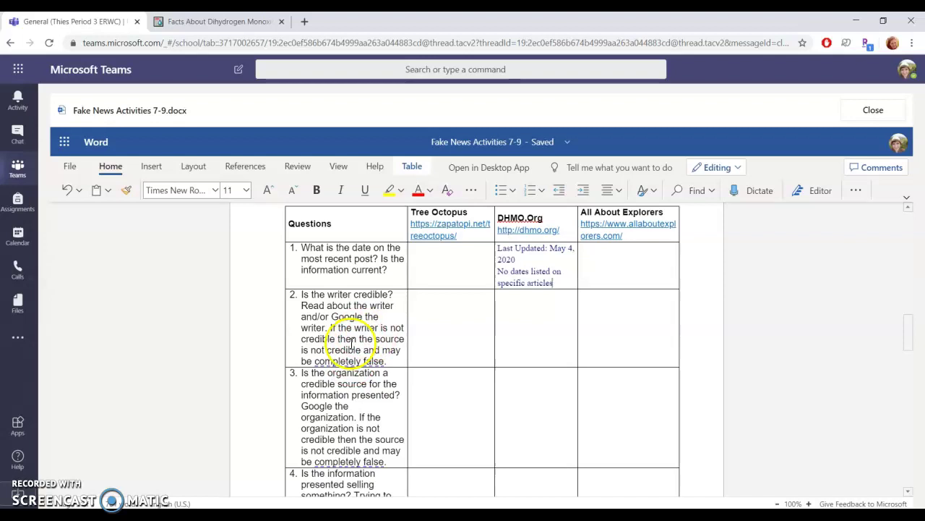
- Copy the copyright holder's name from the end of the Dihydrogen Monoxide FAQ page and search Google for it in a new tab
click(220, 22)
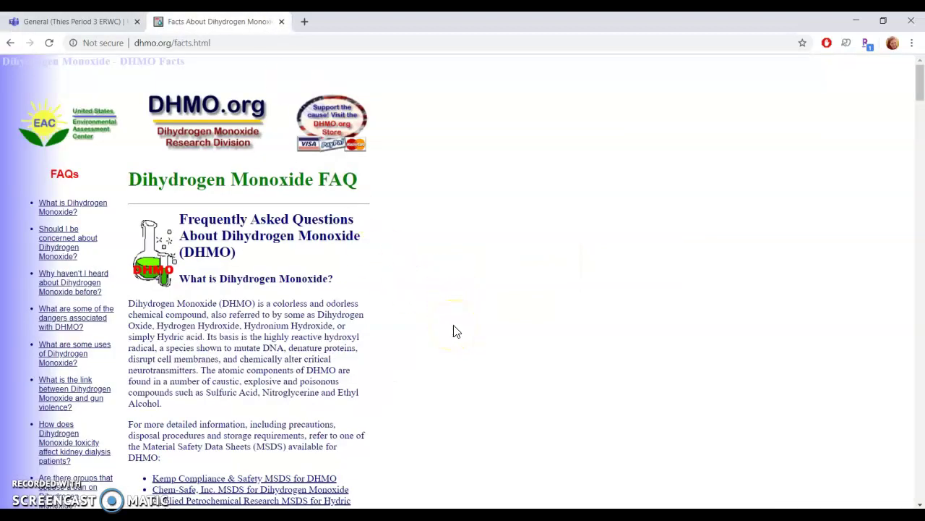
key(End)
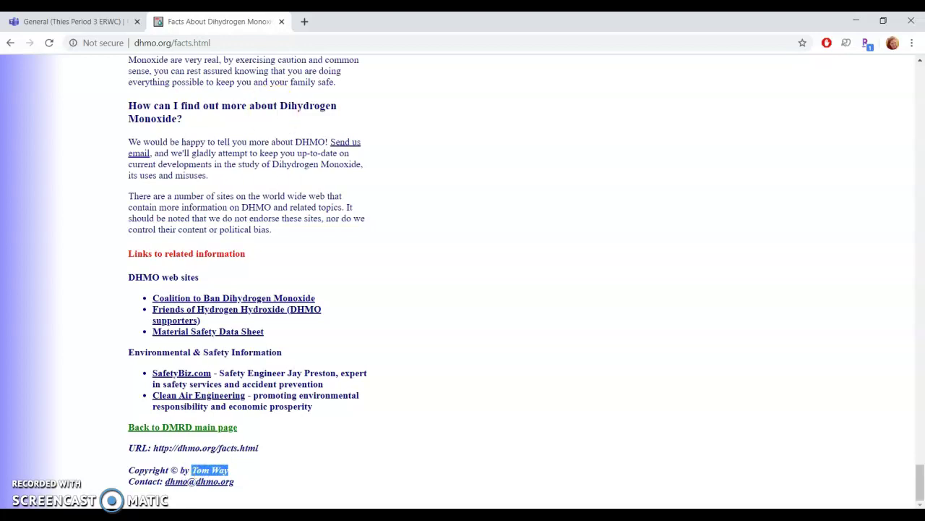
click(304, 24)
text(Tom Way)
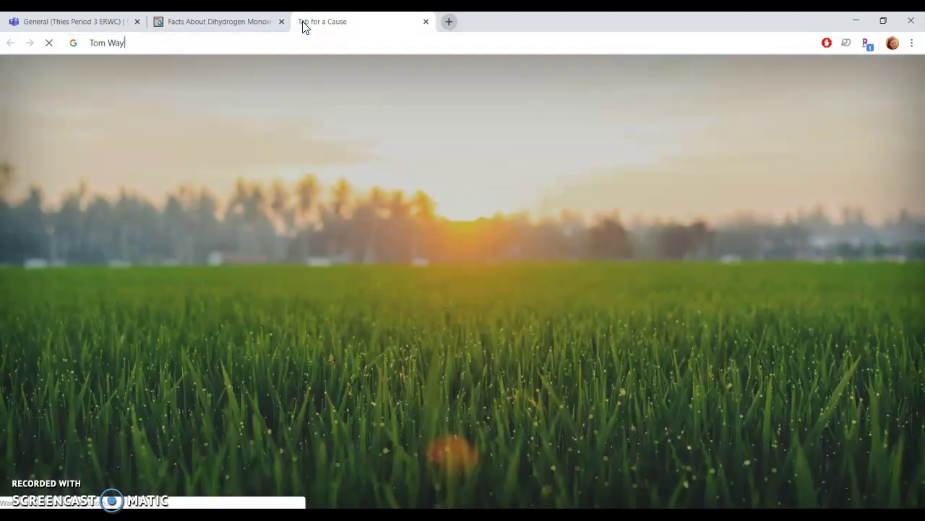
key(Return)
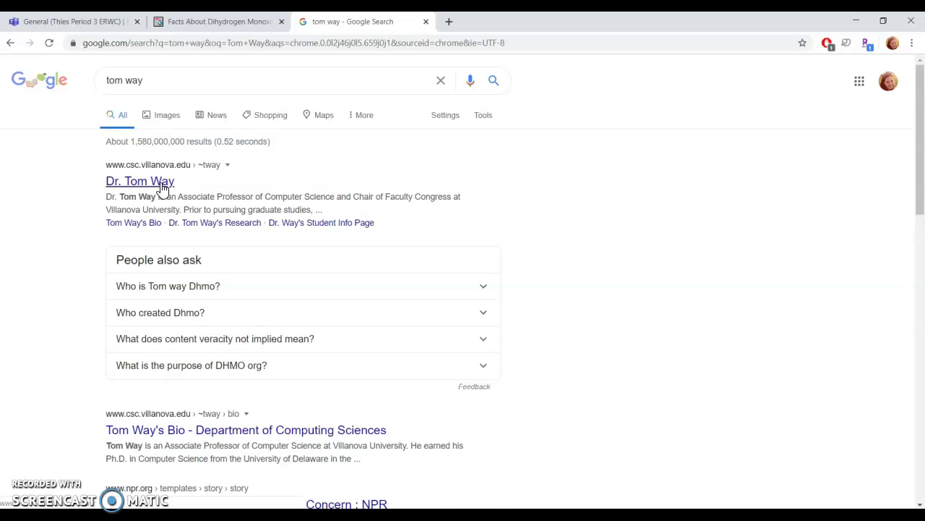
- Copy the search result sentence on the writer's Villanova University positions into the DHMO.Org cell for question 2
drag(163, 187, 208, 209)
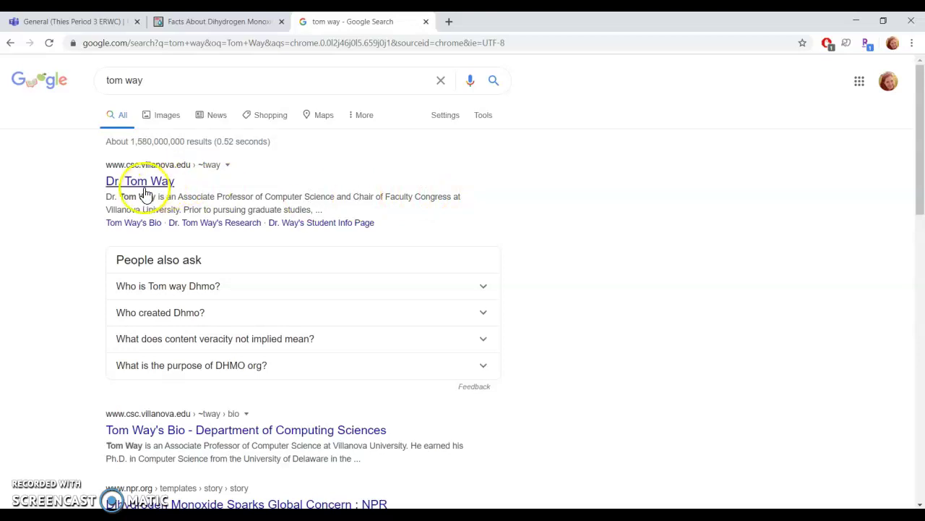
drag(105, 164, 172, 210)
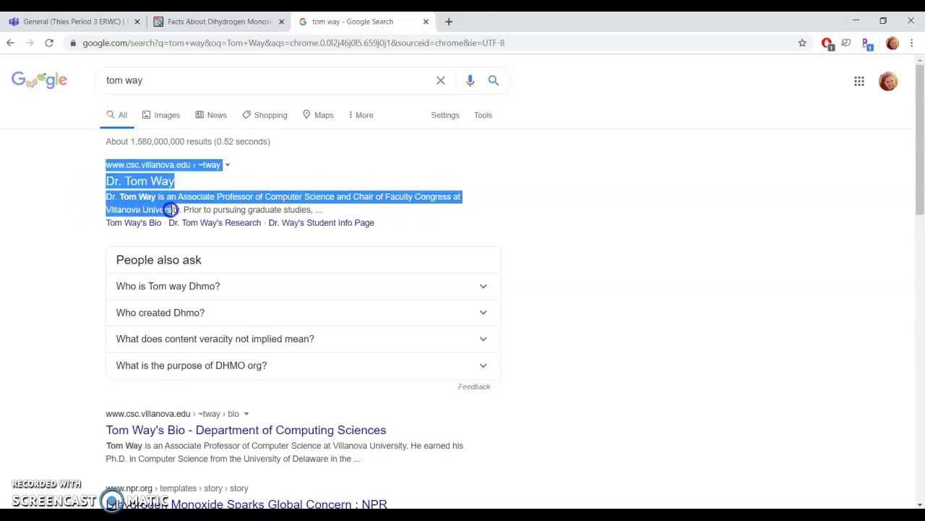
click(183, 207)
click(112, 203)
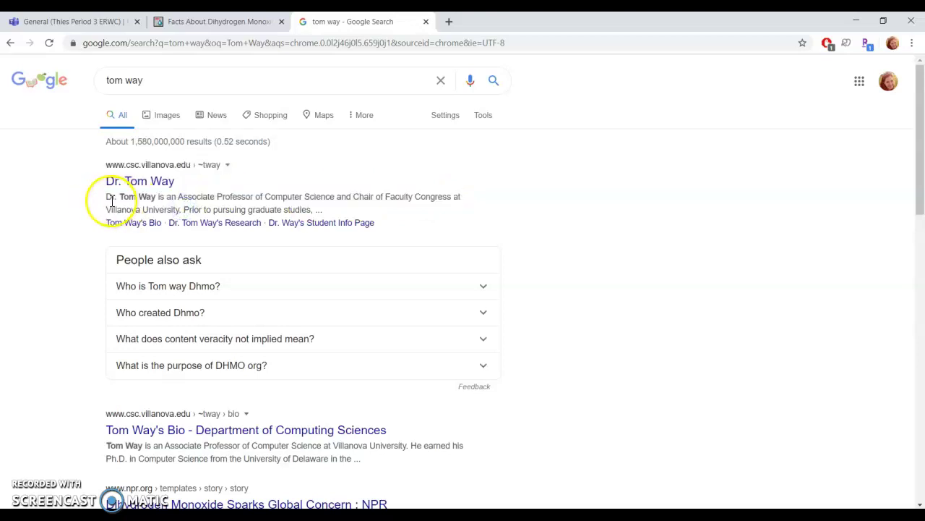
drag(108, 200, 150, 209)
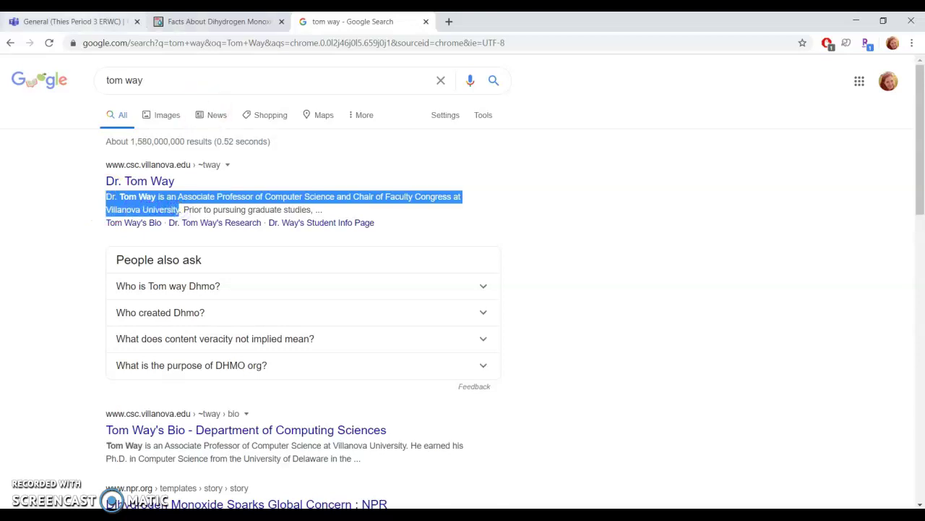
click(69, 21)
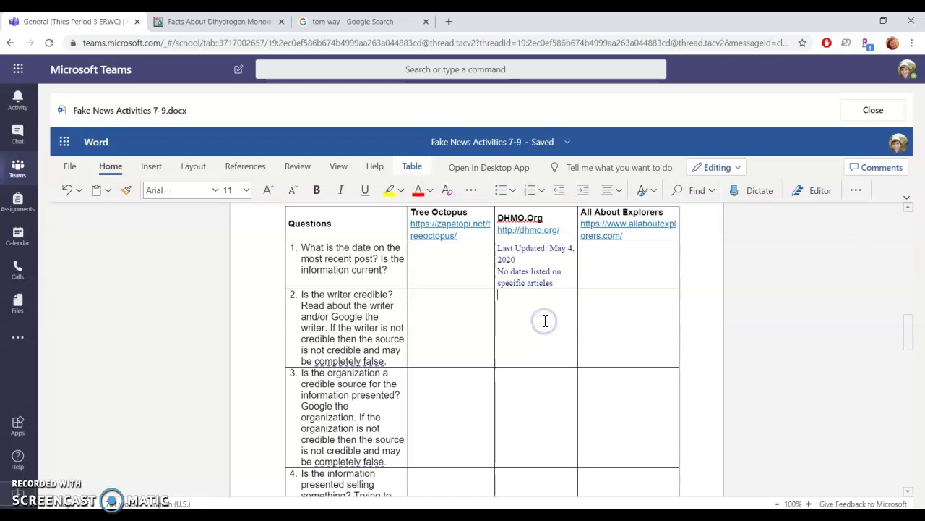
text(Dr. Tom Way is an Associate Professor of Computer Science and Chair of Faculty Congress at Villanova University)
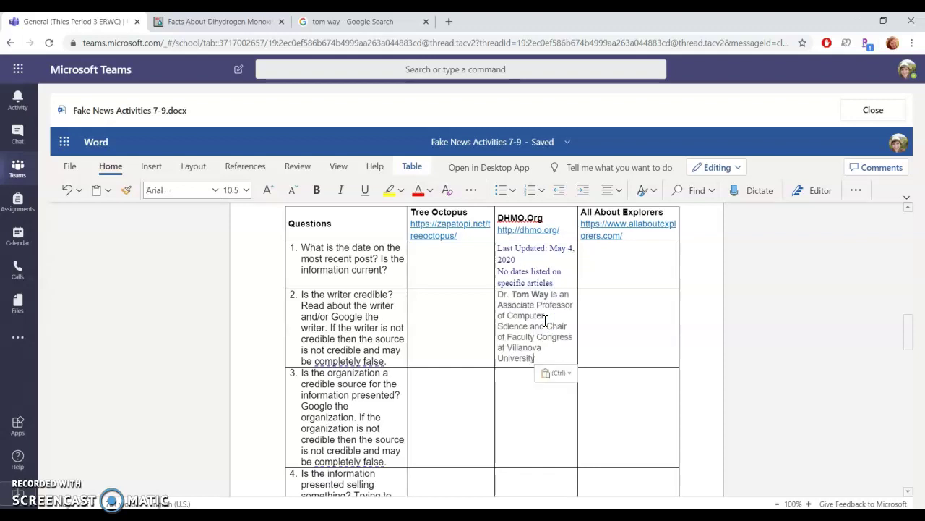
- Return from the Dihydrogen Monoxide FAQ page to the DHMO homepage and examine the update and copyright notes at its end
click(350, 20)
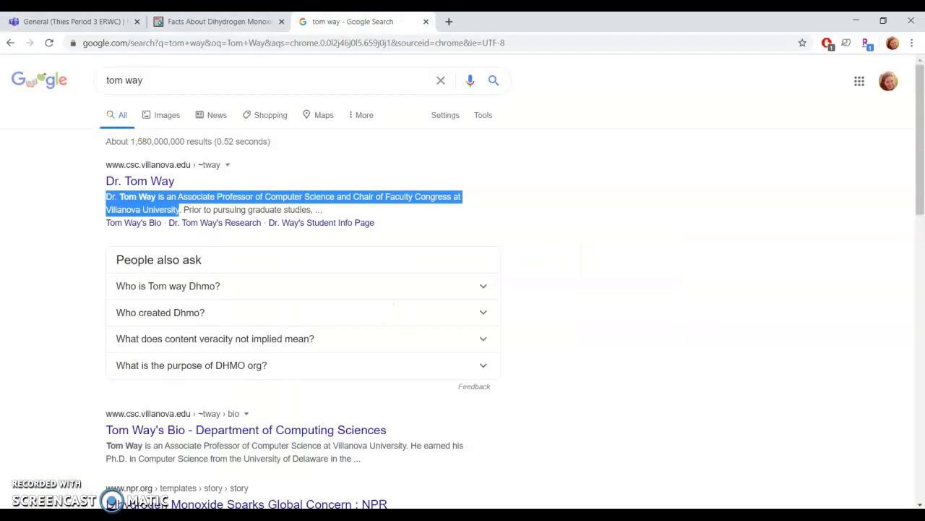
click(217, 21)
click(77, 410)
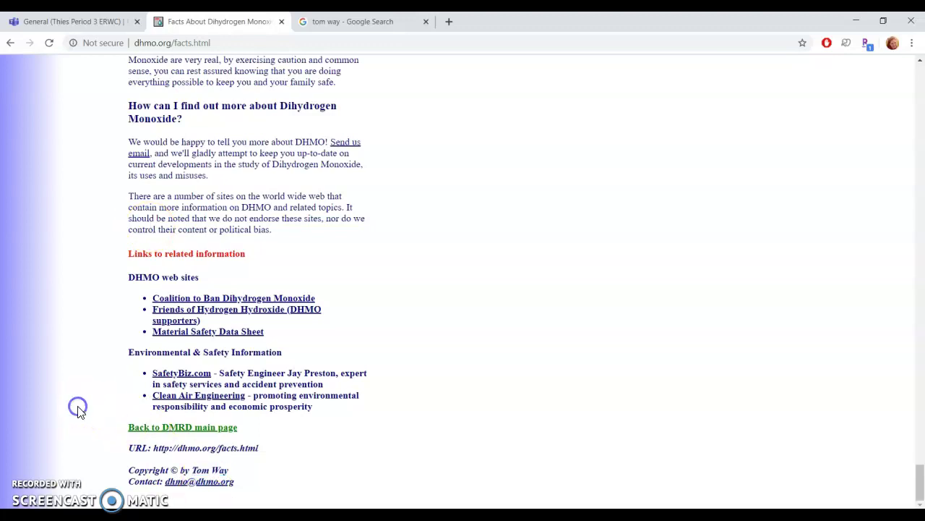
click(212, 432)
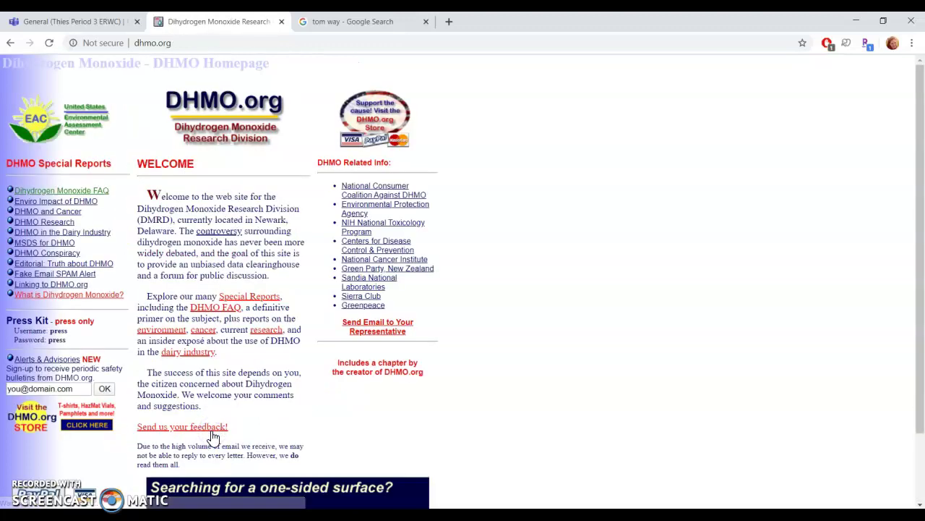
scroll(397, 453, down, 2)
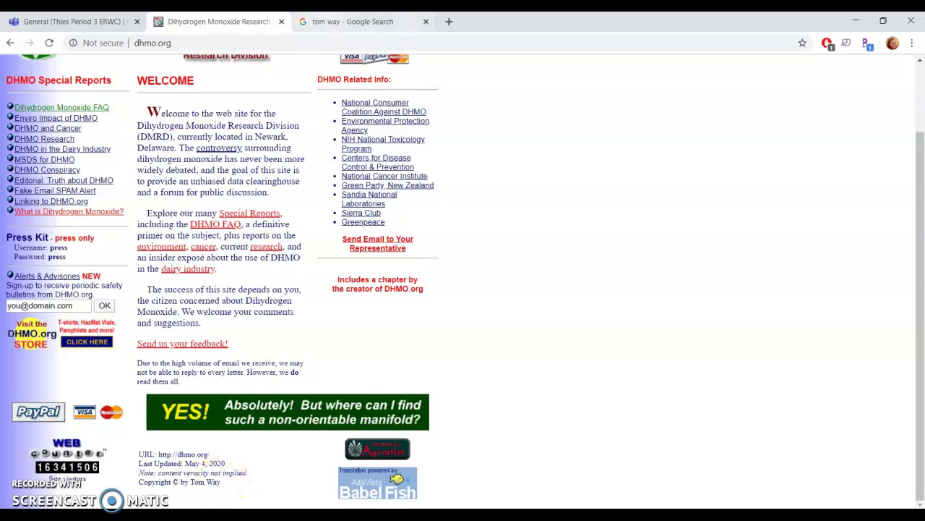
- Examine the Google results about the site's writer and compare them with the copyright details on the DHMO homepage
click(353, 21)
click(62, 366)
scroll(64, 369, down, 3)
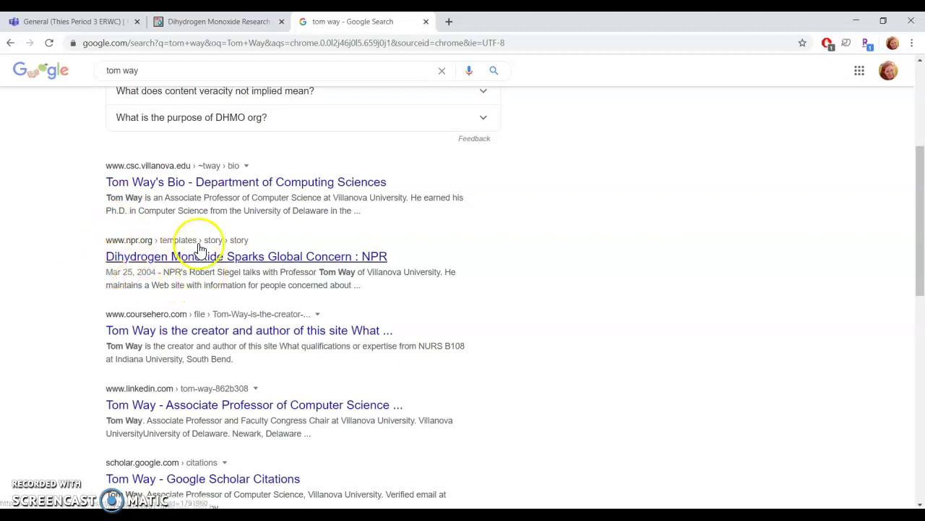
scroll(81, 224, up, 1)
scroll(81, 224, down, 1)
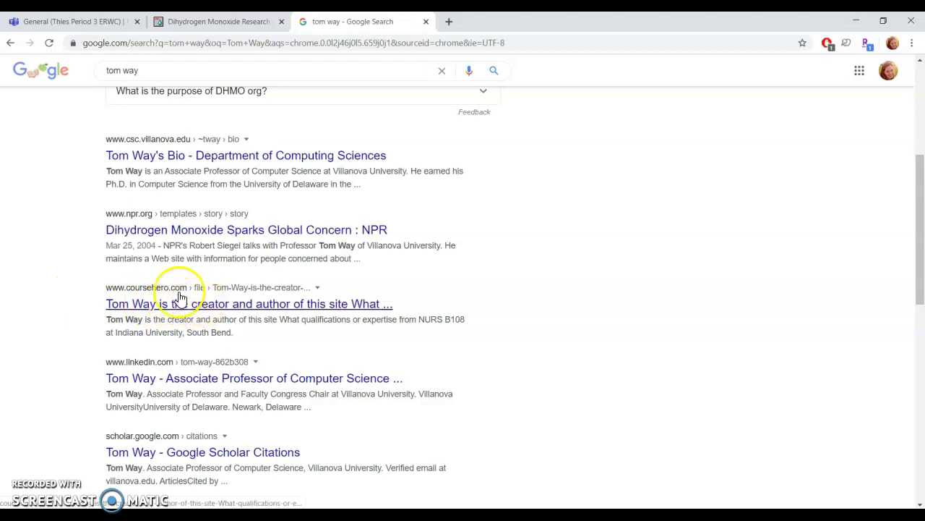
scroll(85, 338, down, 1)
scroll(85, 338, up, 5)
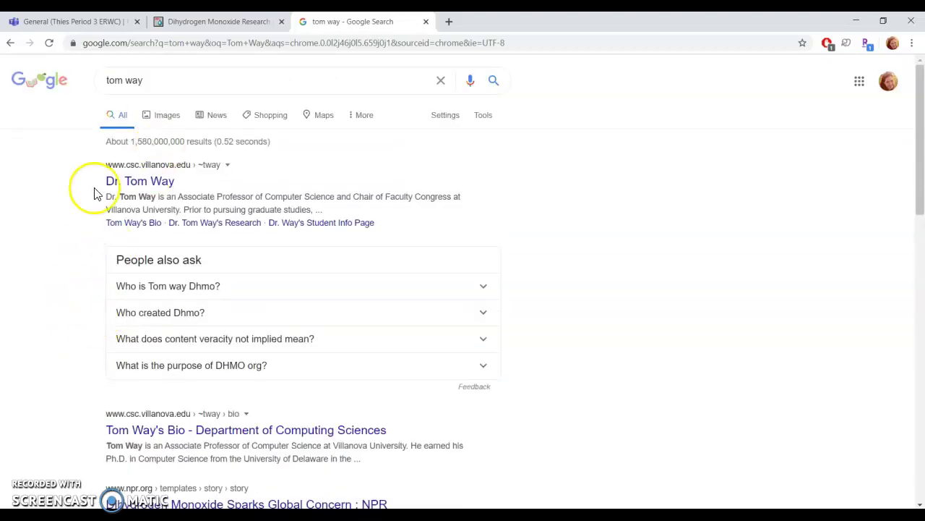
click(206, 19)
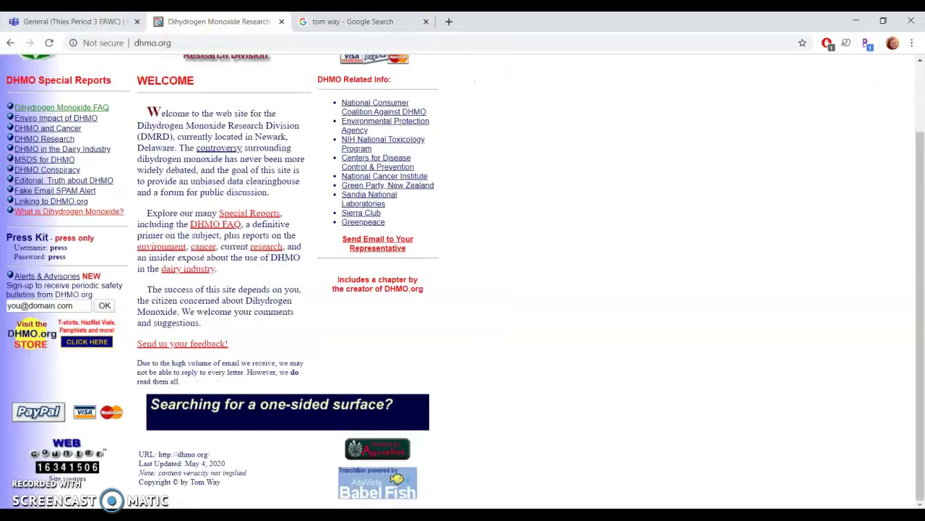
click(333, 21)
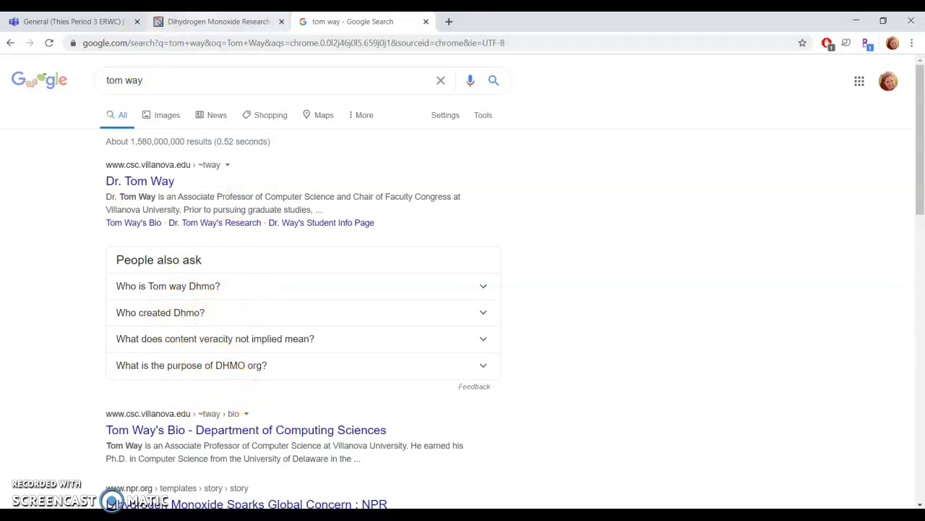
click(217, 21)
- Return to the Fake News Activities 7-9 document and review questions 1 to 4 against the DHMO.Org column
click(116, 21)
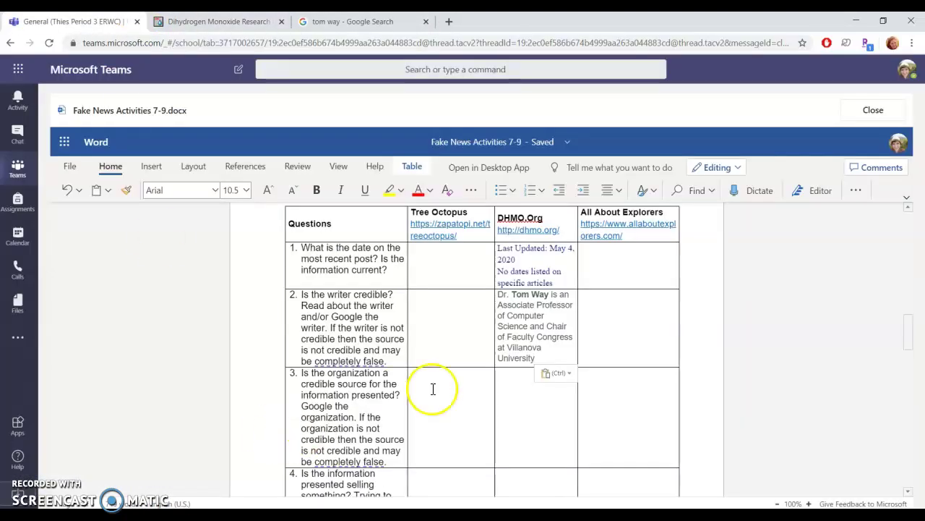
scroll(506, 408, down, 1)
scroll(506, 405, down, 1)
click(519, 297)
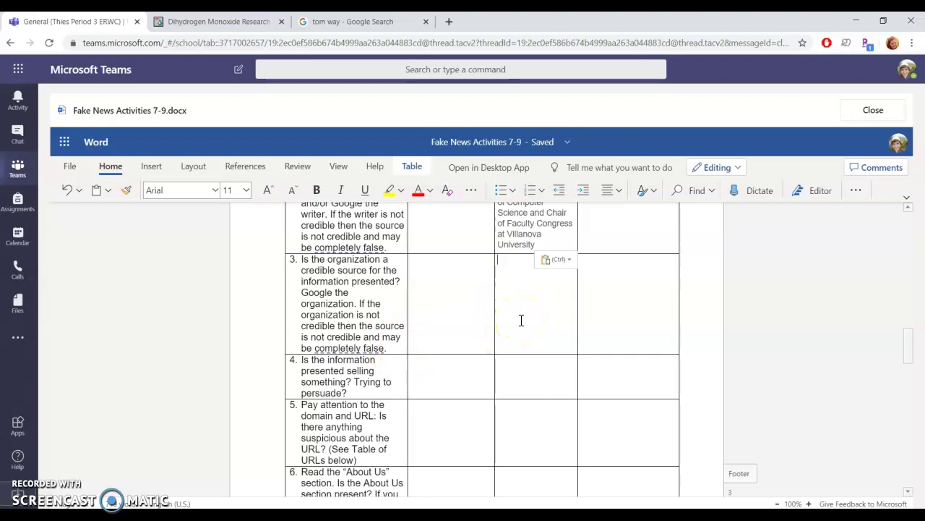
scroll(521, 321, up, 4)
scroll(535, 232, down, 1)
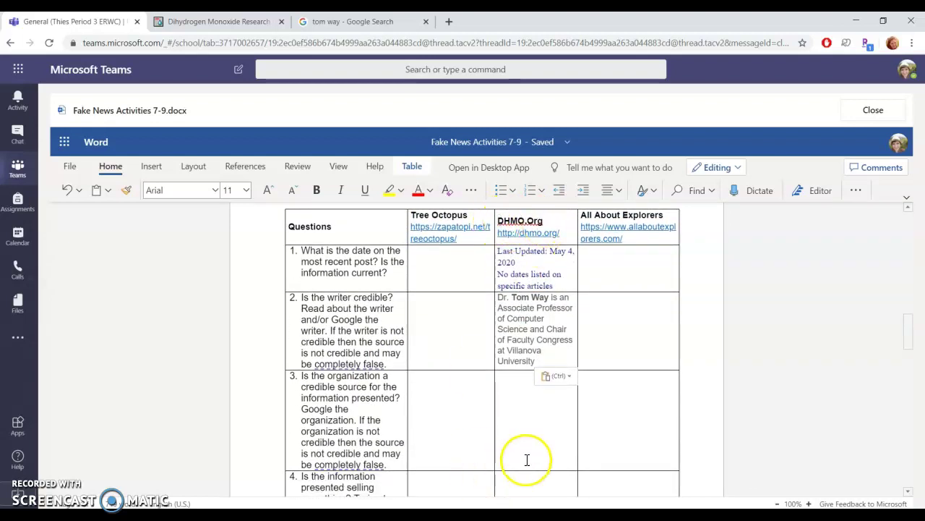
scroll(527, 460, down, 1)
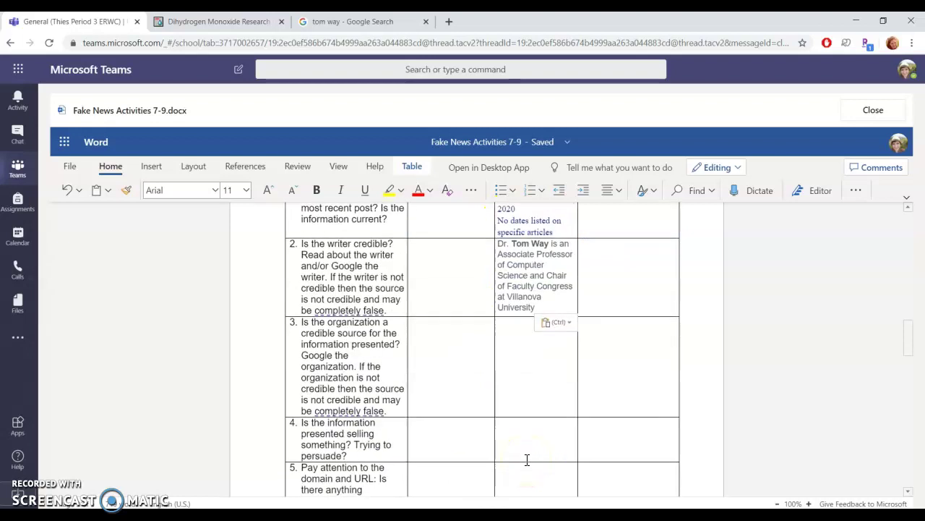
scroll(527, 460, down, 1)
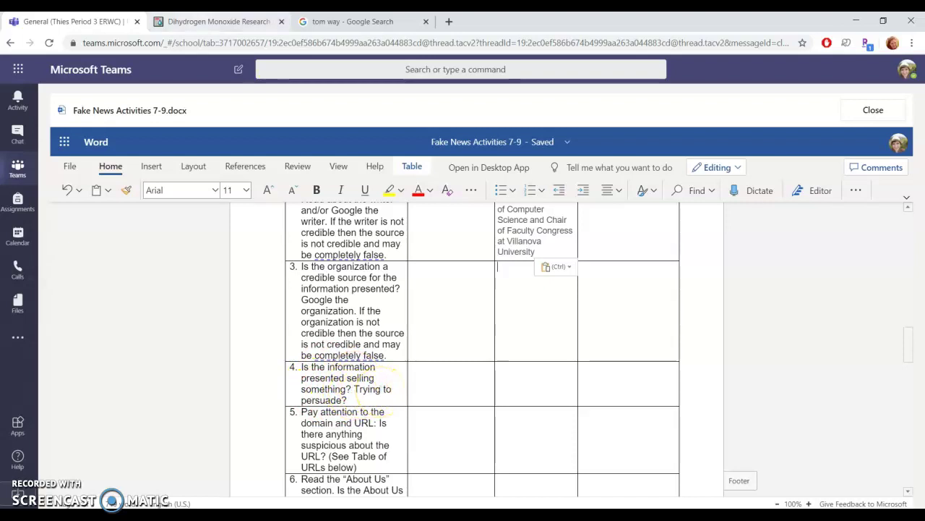
- Examine the DHMO homepage for anything it sells or tries to persuade readers of, as question 4 asks
click(215, 21)
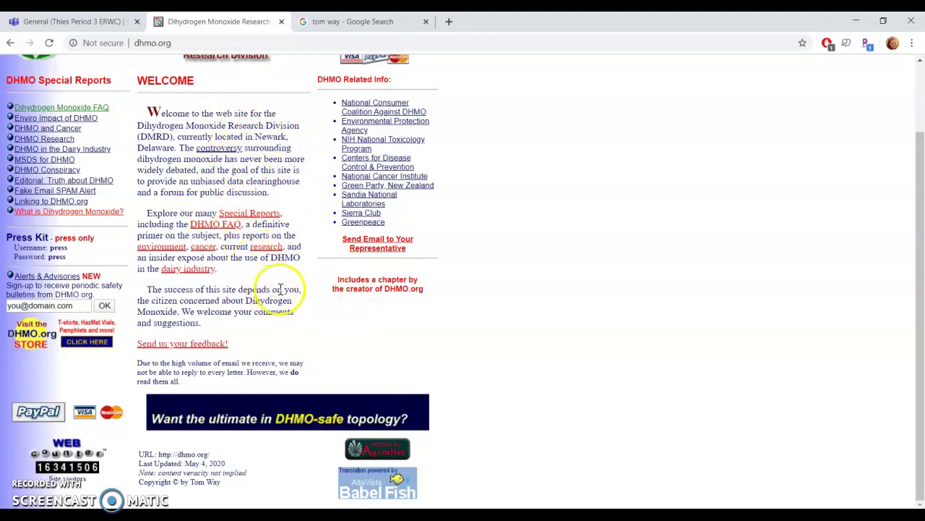
scroll(306, 170, up, 2)
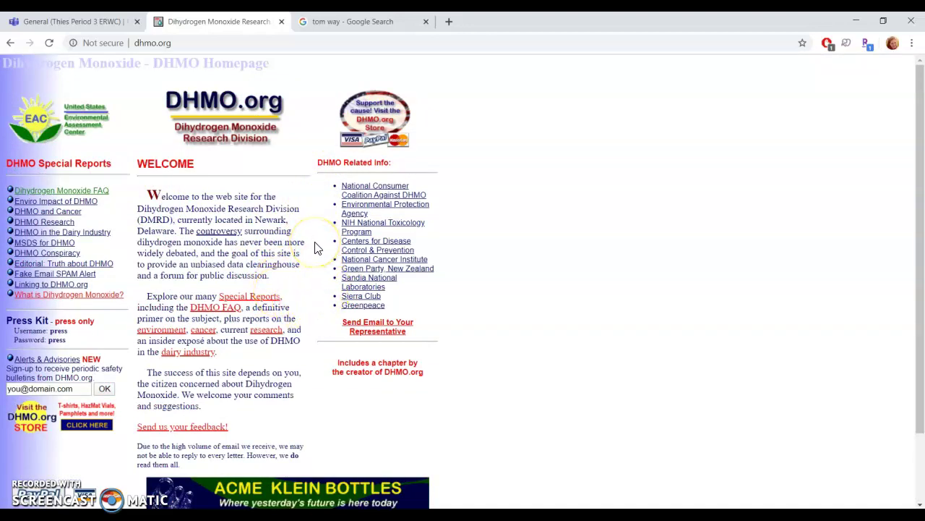
key(ctrl+shift+Tab)
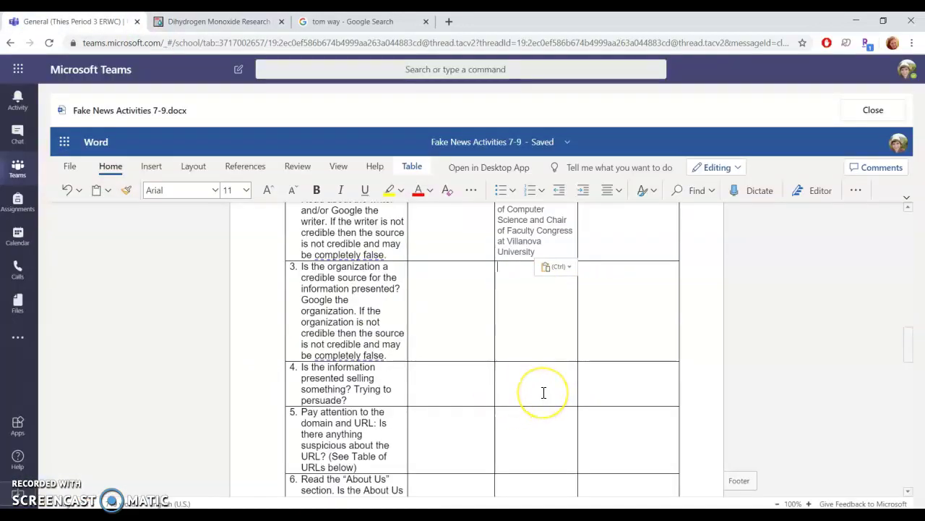
- Read question 5 and consult the Table of URL Extensions below the website analysis table
scroll(543, 392, down, 3)
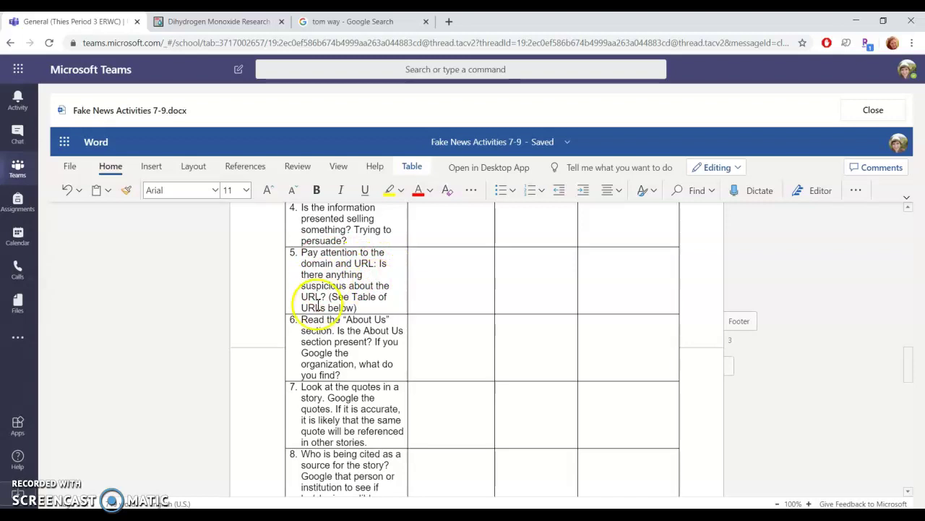
scroll(345, 299, down, 10)
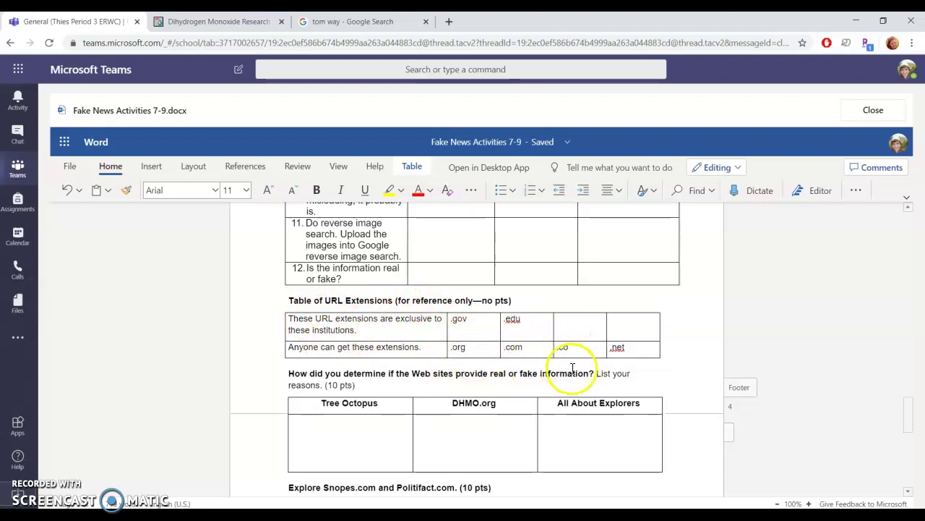
scroll(551, 280, up, 15)
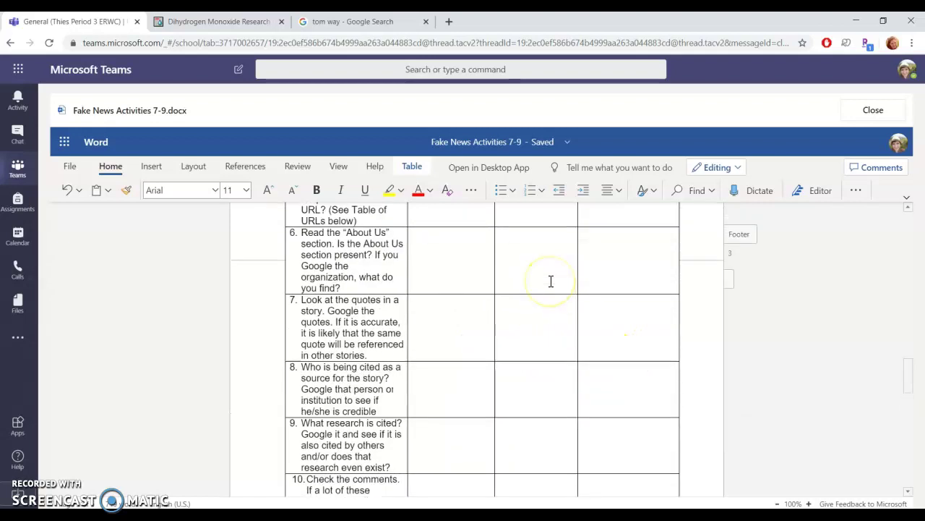
scroll(551, 280, down, 2)
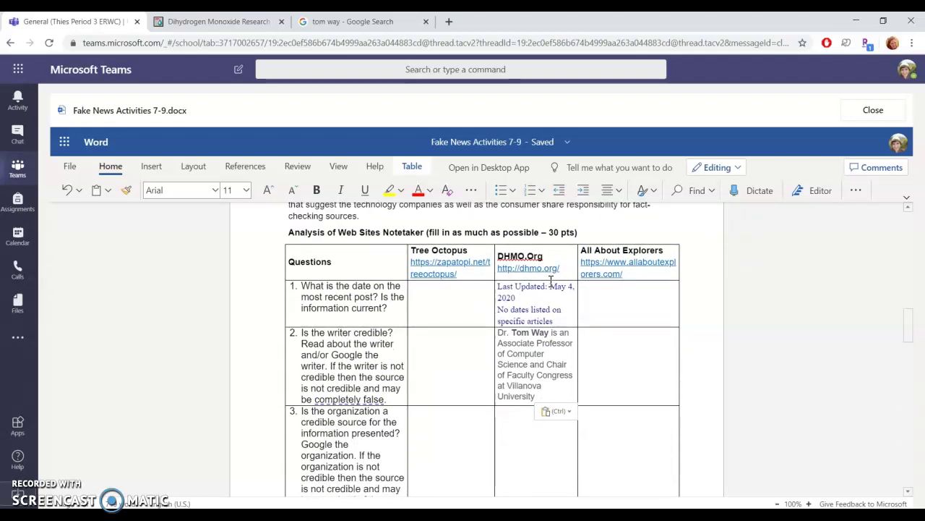
- Read through questions 5 to 12 of the website analysis table, from the URL check to the real-or-fake verdict
scroll(526, 445, down, 6)
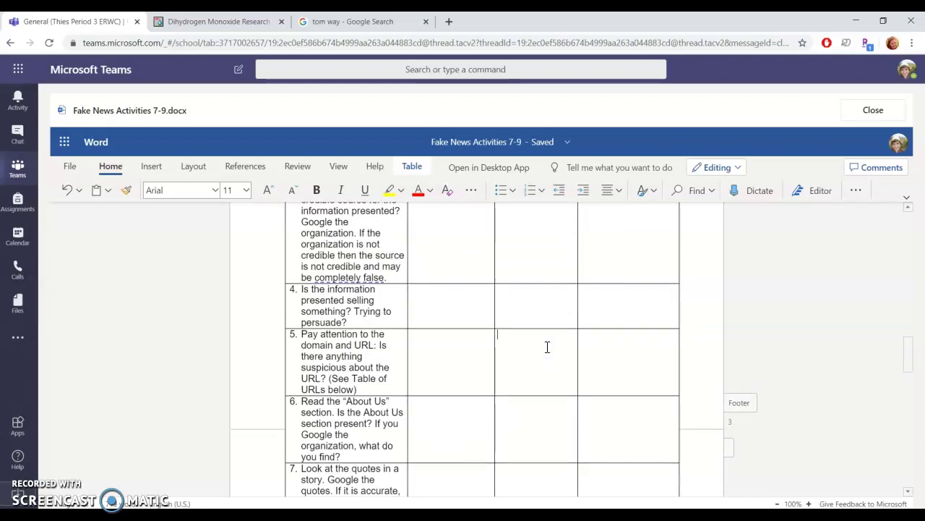
scroll(548, 347, down, 3)
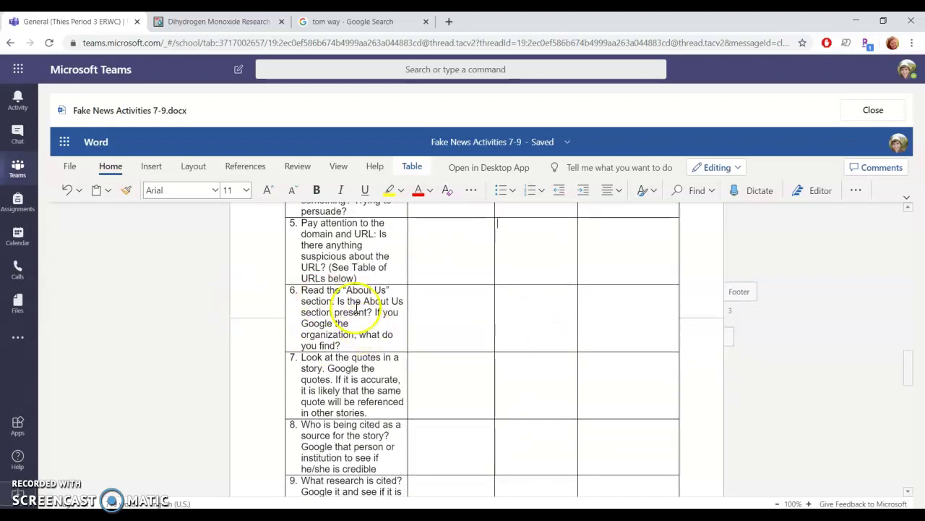
scroll(377, 382, down, 2)
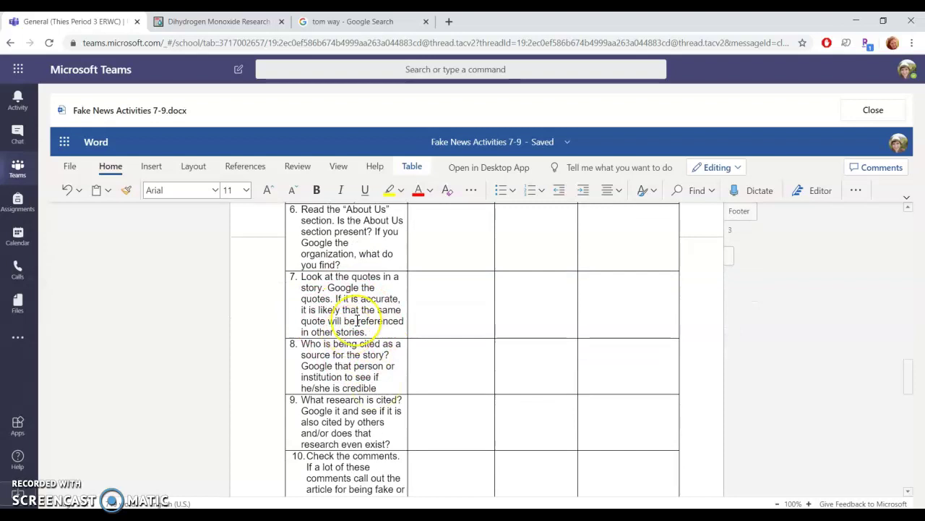
click(530, 305)
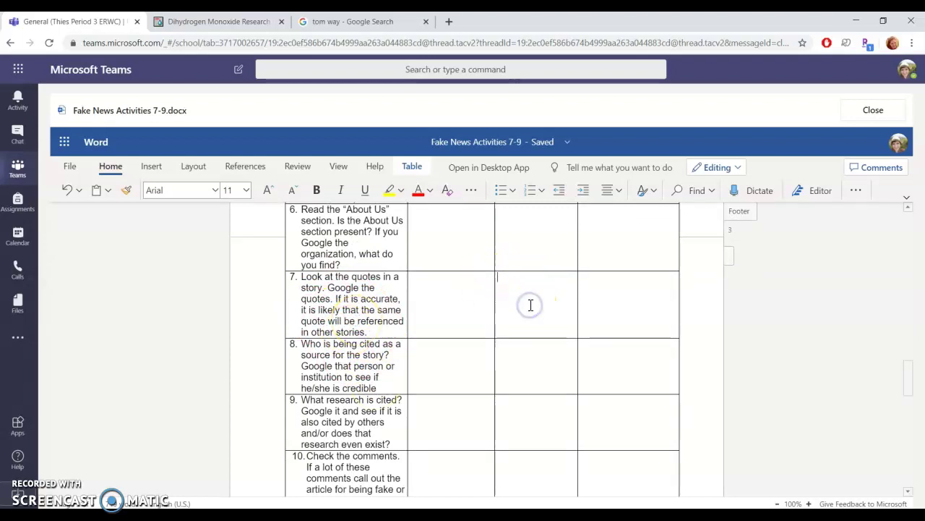
scroll(398, 379, down, 2)
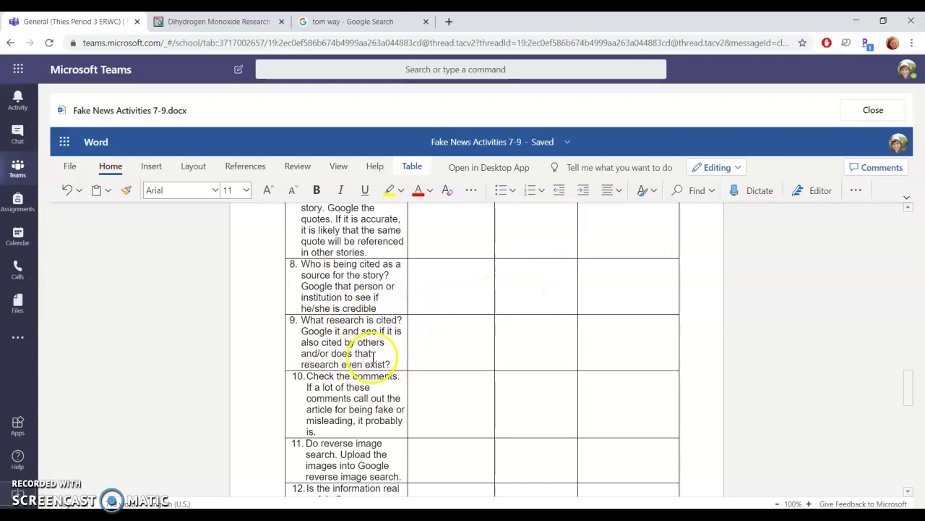
scroll(397, 359, down, 2)
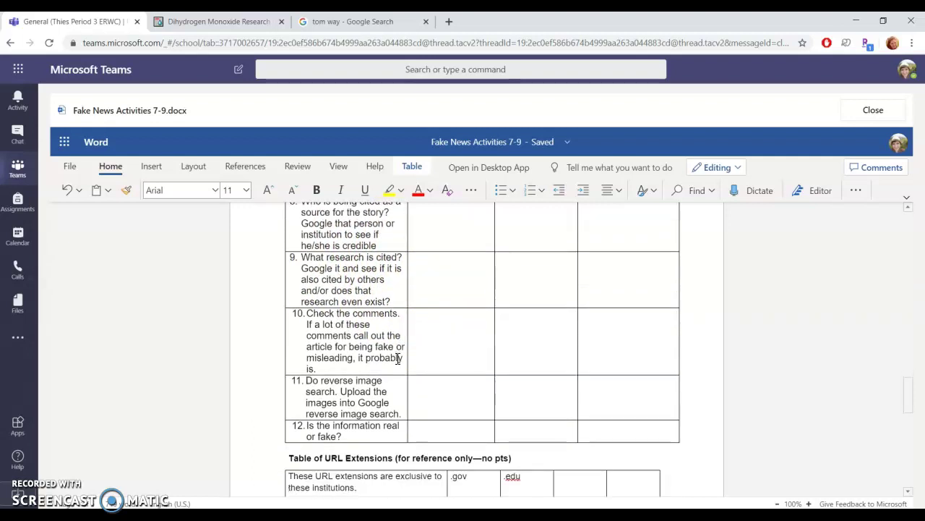
scroll(395, 287, up, 1)
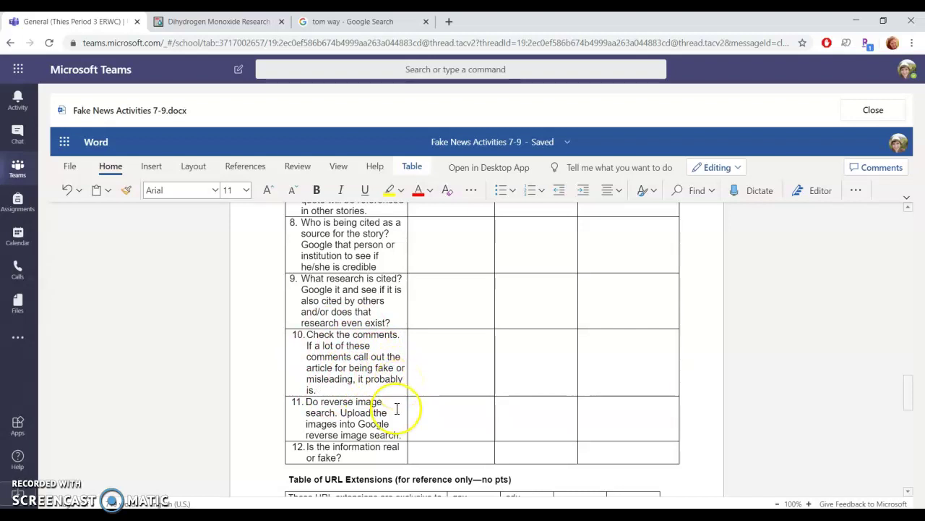
scroll(397, 409, down, 2)
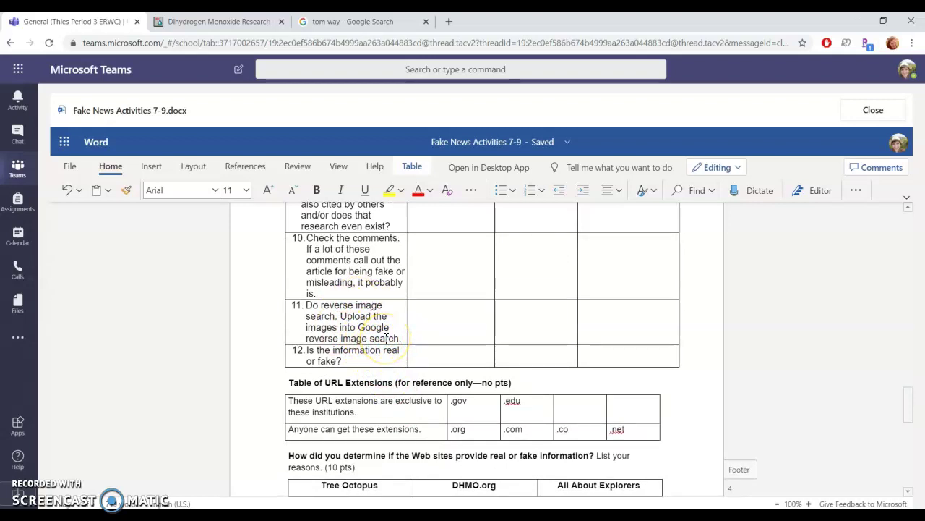
- Copy the DHMO.org logo image from the DHMO homepage
click(213, 21)
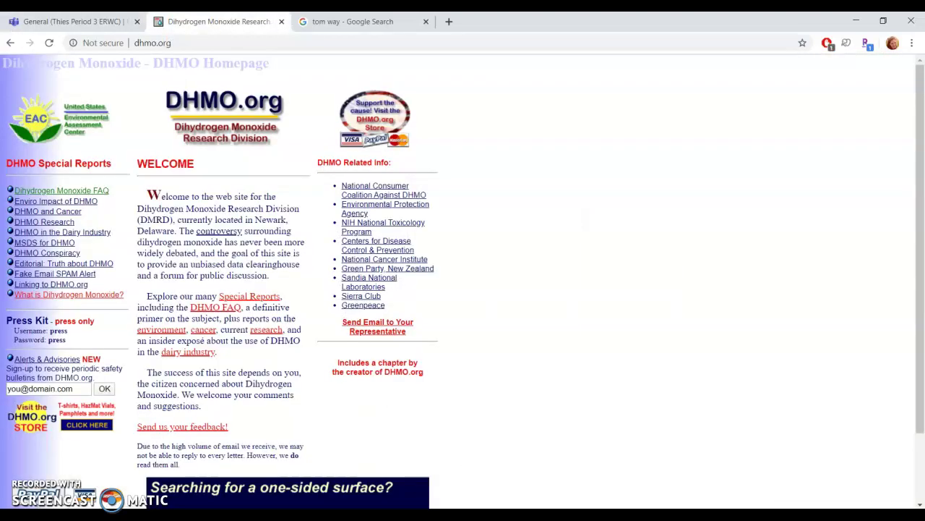
right_click(247, 117)
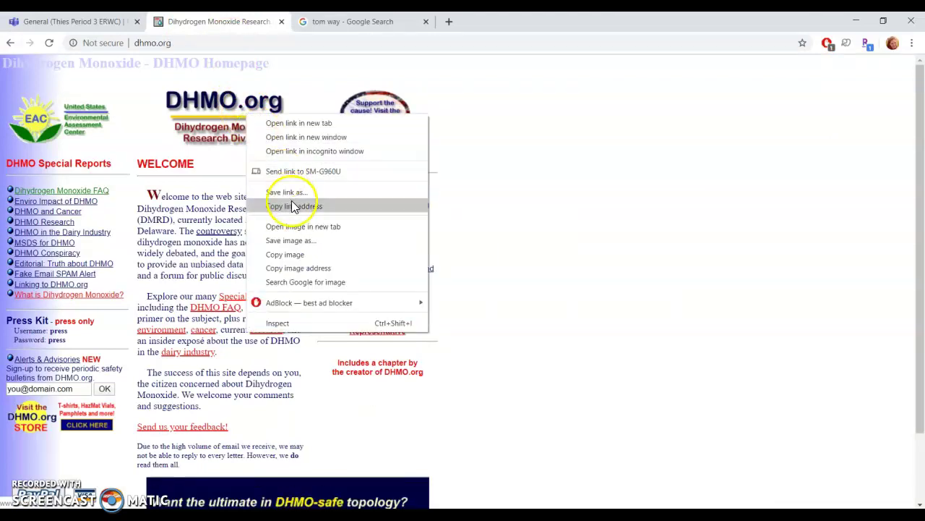
click(303, 257)
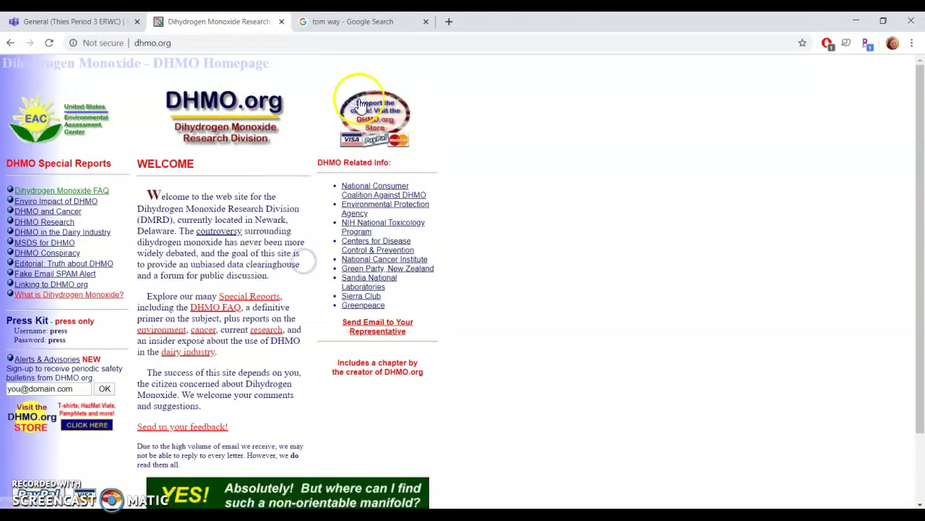
click(405, 18)
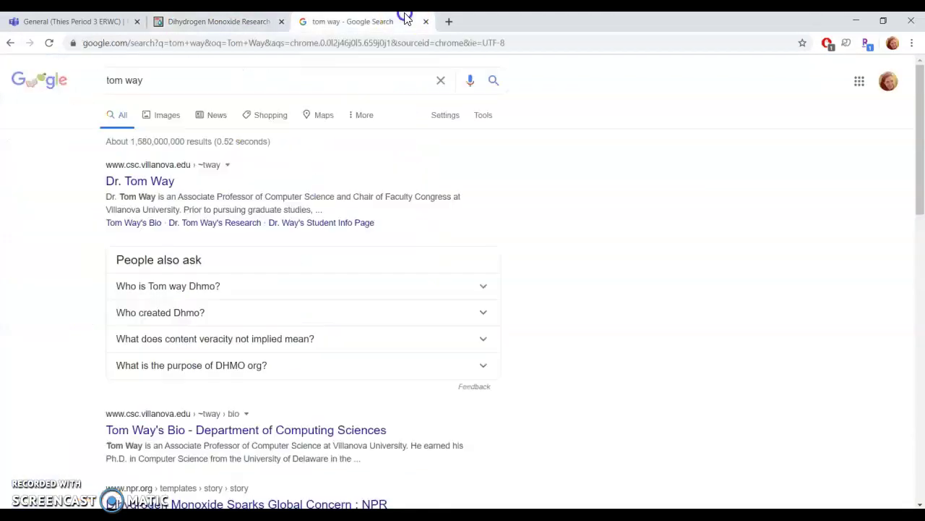
click(166, 118)
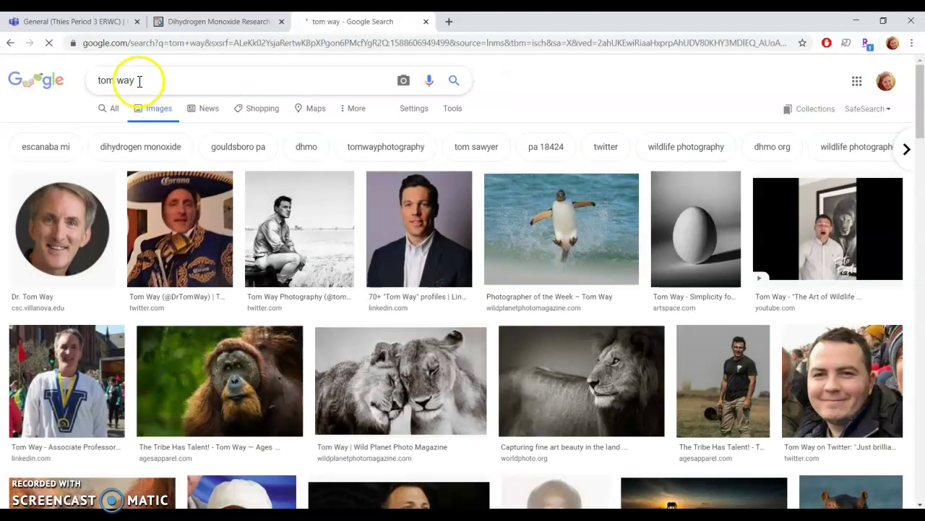
drag(149, 80, 84, 85)
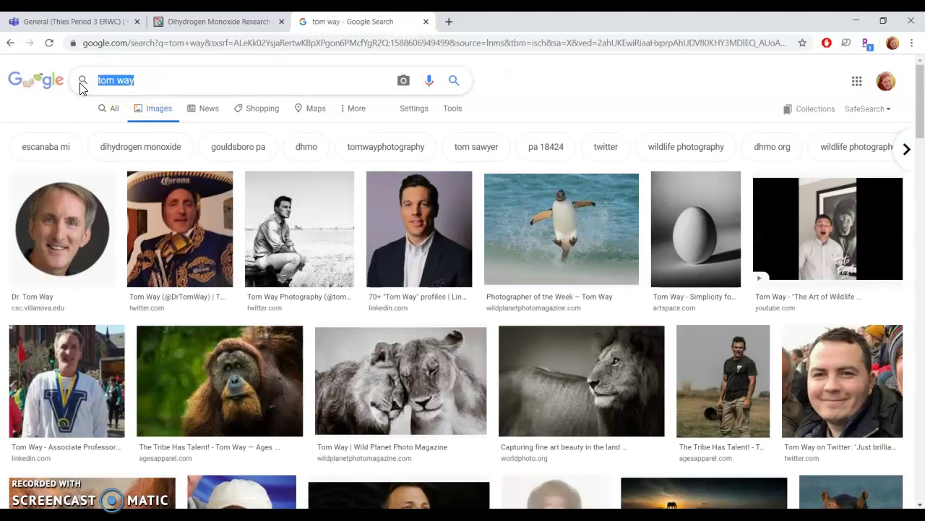
key(BackSpace)
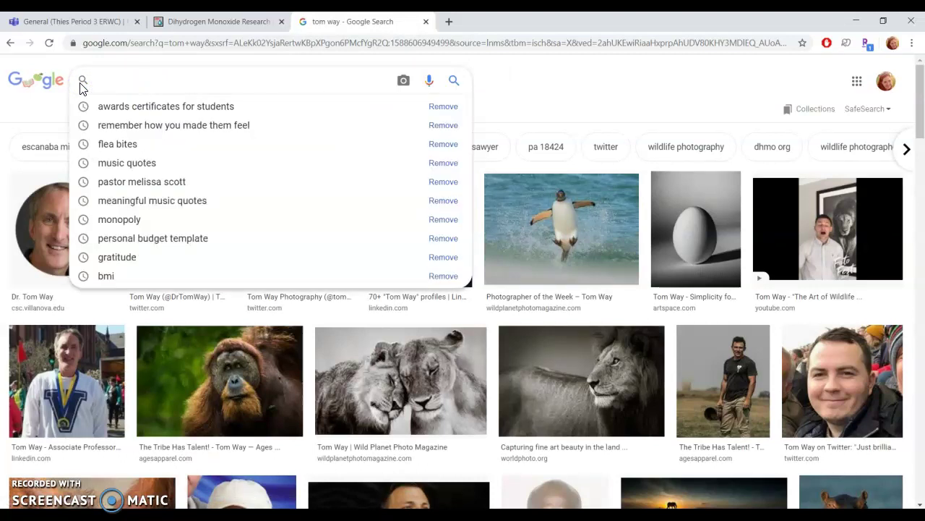
click(36, 128)
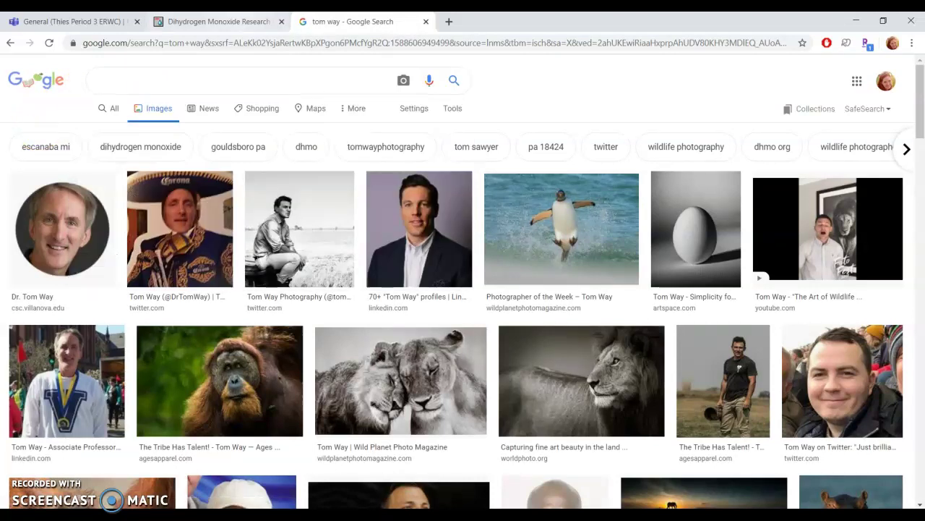
- Run a Google reverse image search on the DHMO.org logo from the DHMO homepage
click(217, 21)
right_click(250, 118)
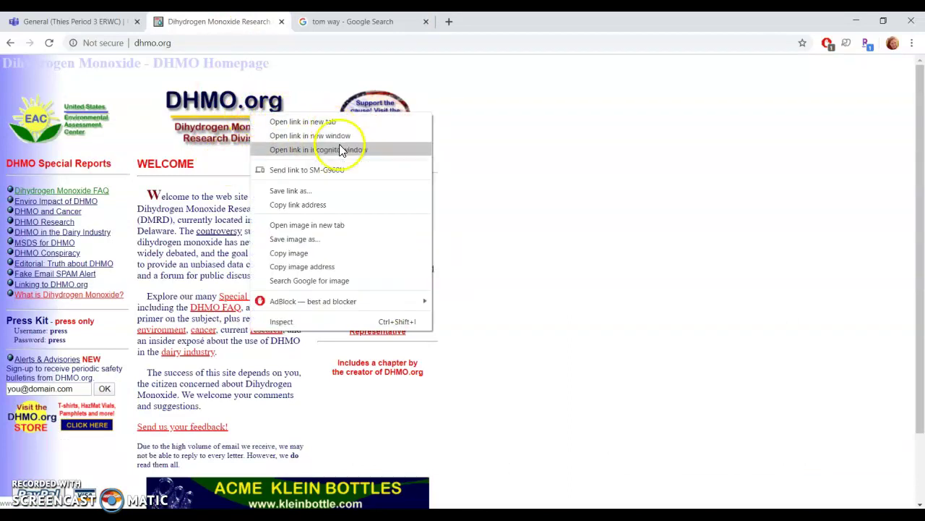
click(353, 282)
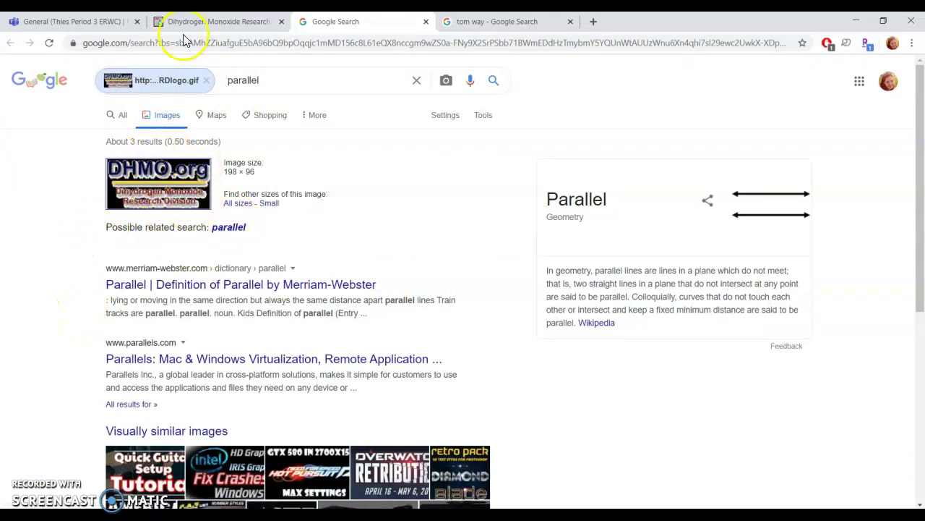
- Return to the Fake News Activities 7-9 document and read the real-or-fake reasons table and the Snopes.com and Politifact.com questions
click(72, 20)
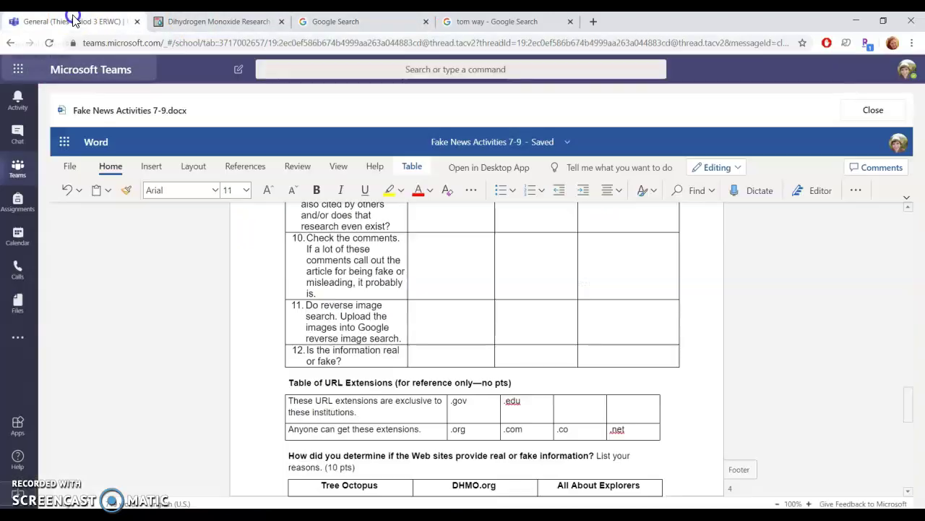
scroll(395, 350, down, 4)
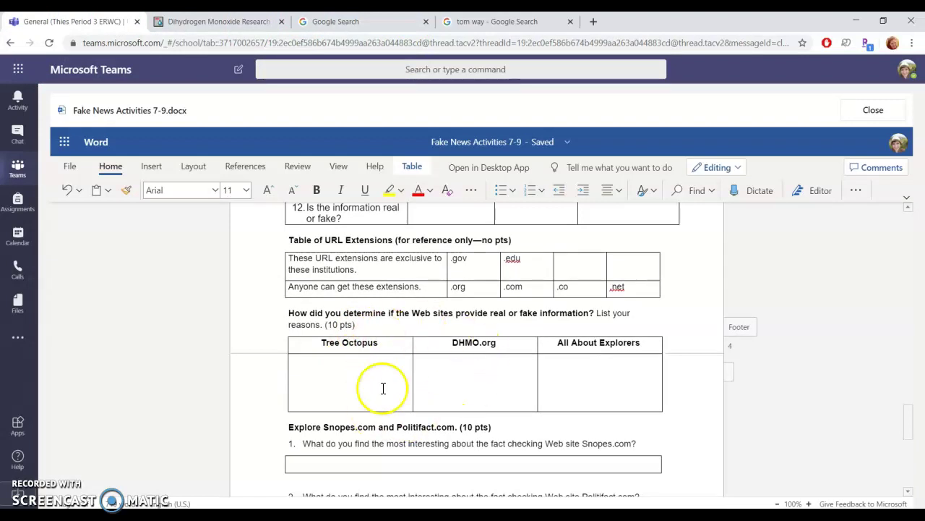
scroll(416, 382, down, 3)
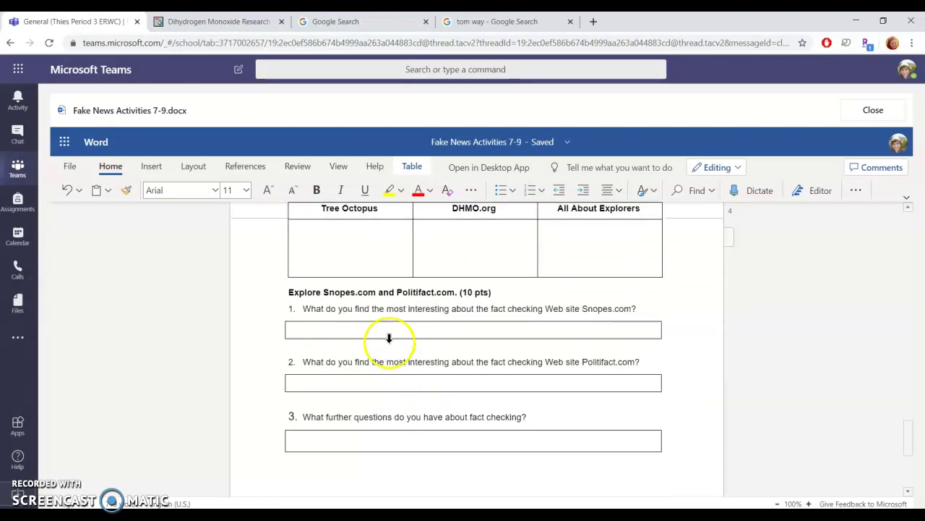